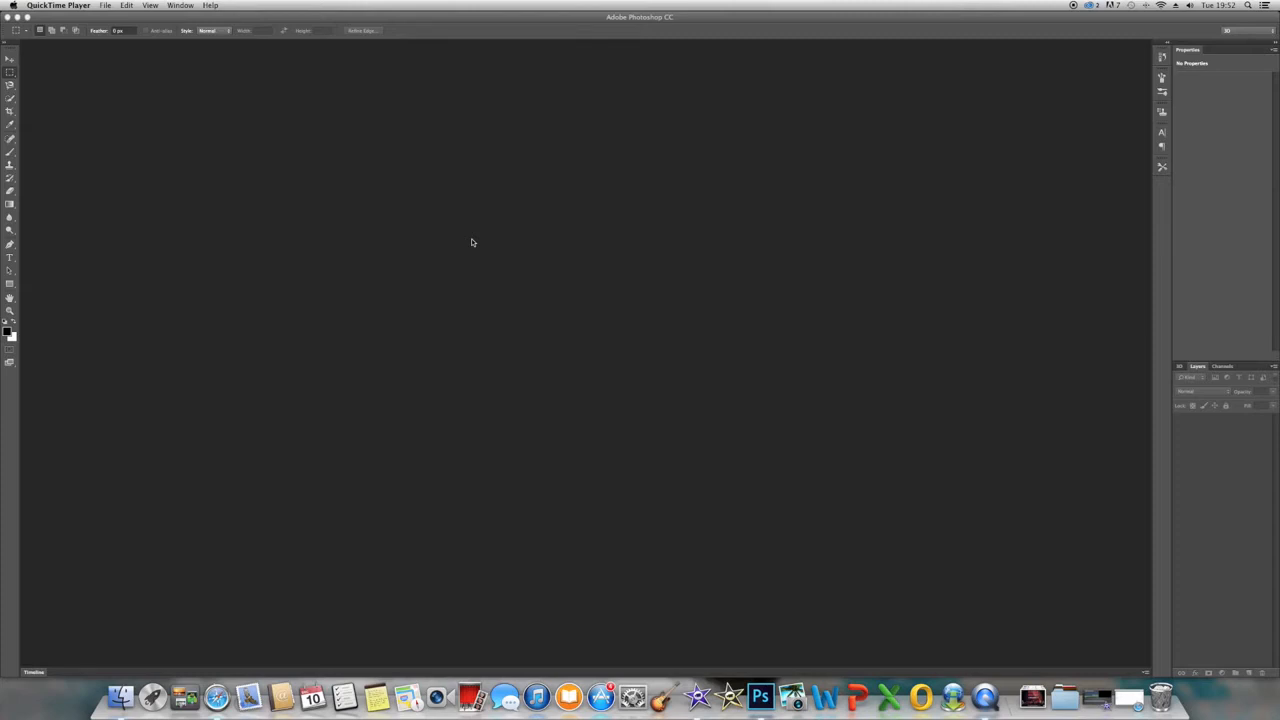
# Step: Start a new document and name it "3D"
pyautogui.click(441, 189)
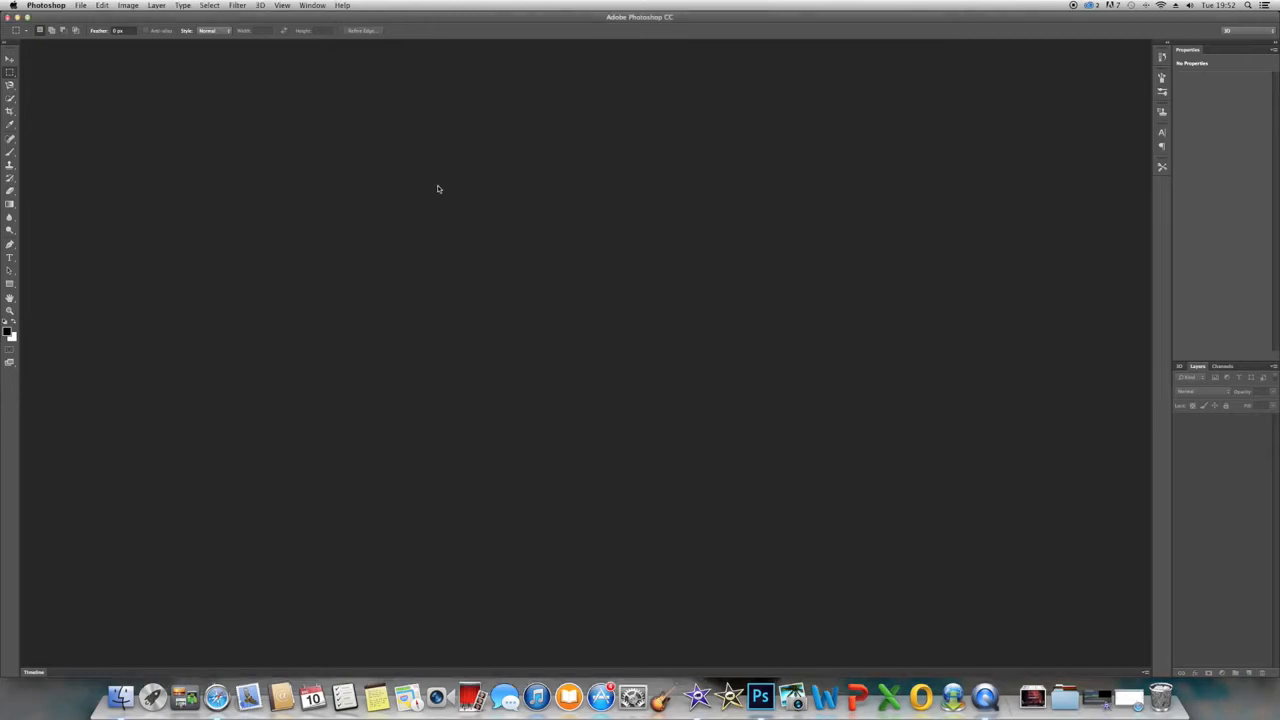
pyautogui.click(80, 5)
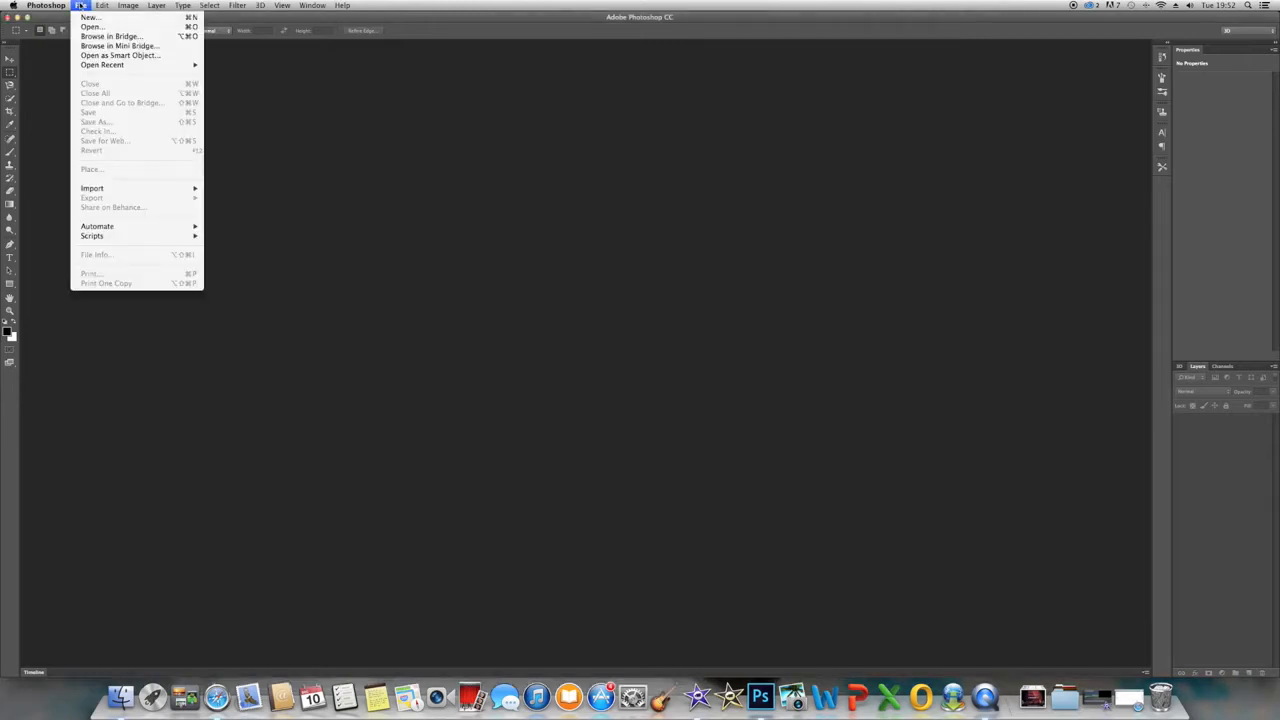
pyautogui.click(89, 17)
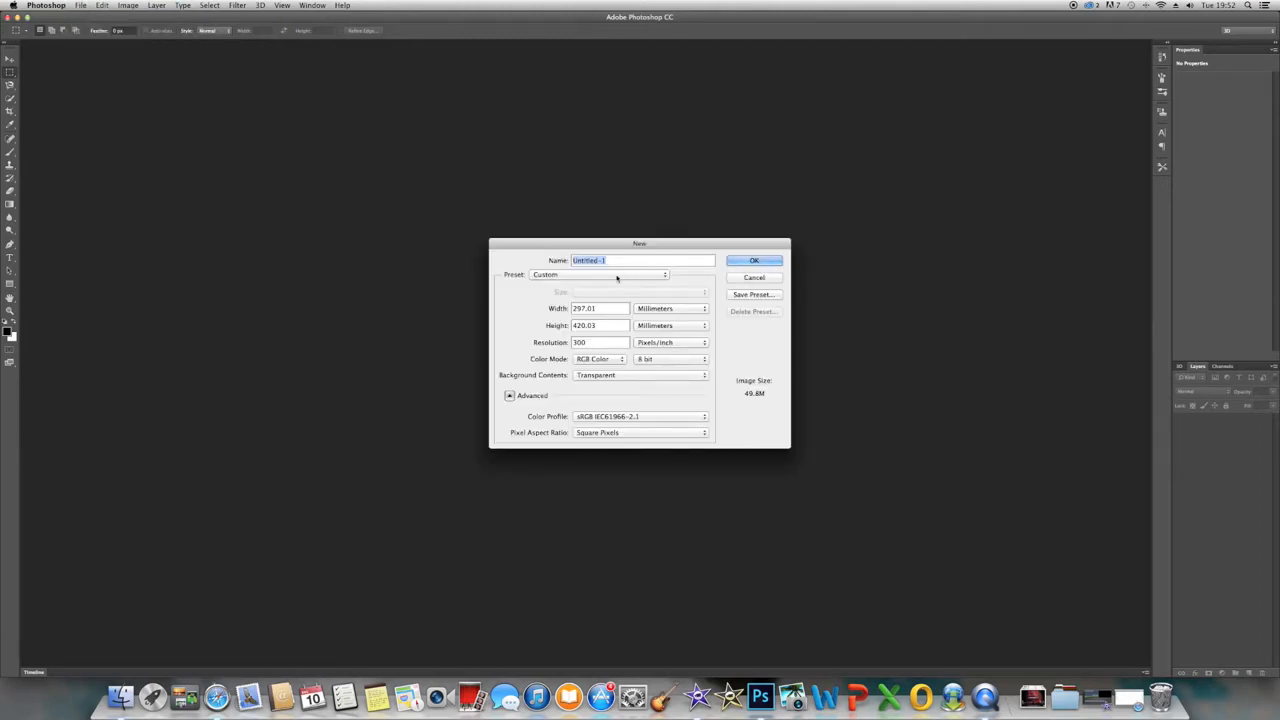
pyautogui.write('ED')
pyautogui.press('BackSpace')
pyautogui.press('BackSpace')
pyautogui.write('3D')
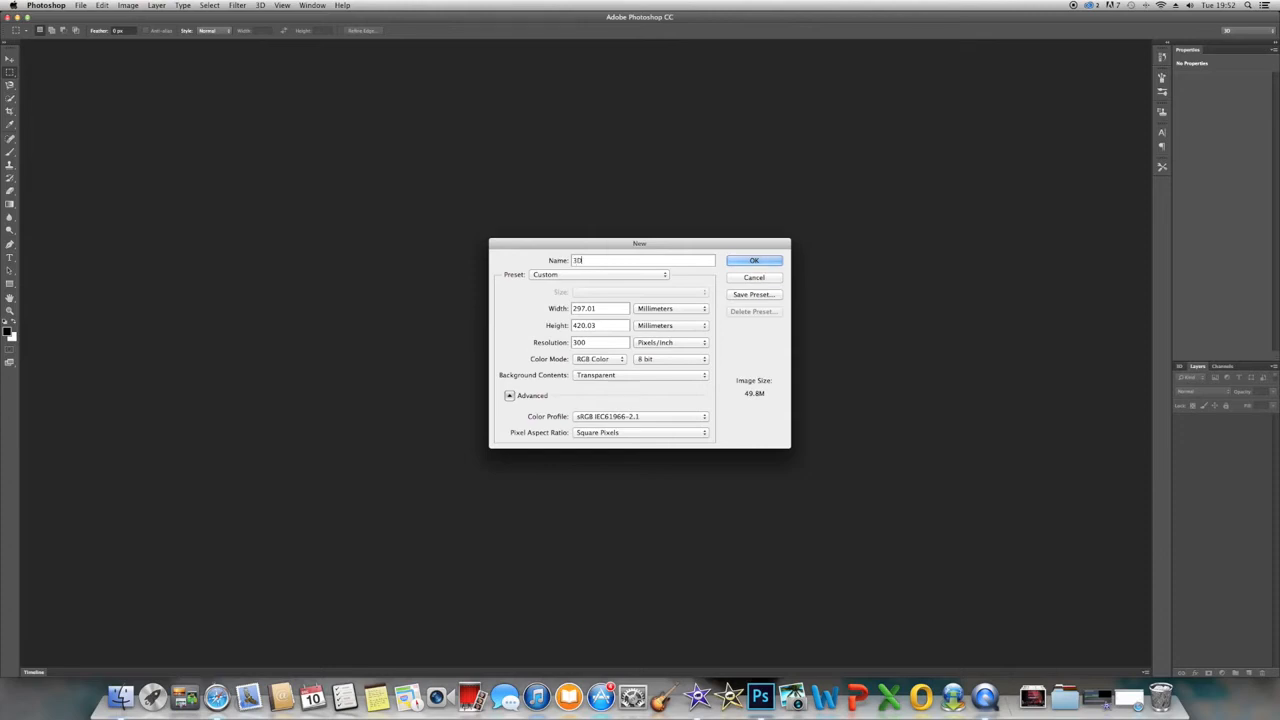
# Step: Base the new document on the International Paper preset at A3 size
pyautogui.click(600, 274)
pyautogui.click(563, 217)
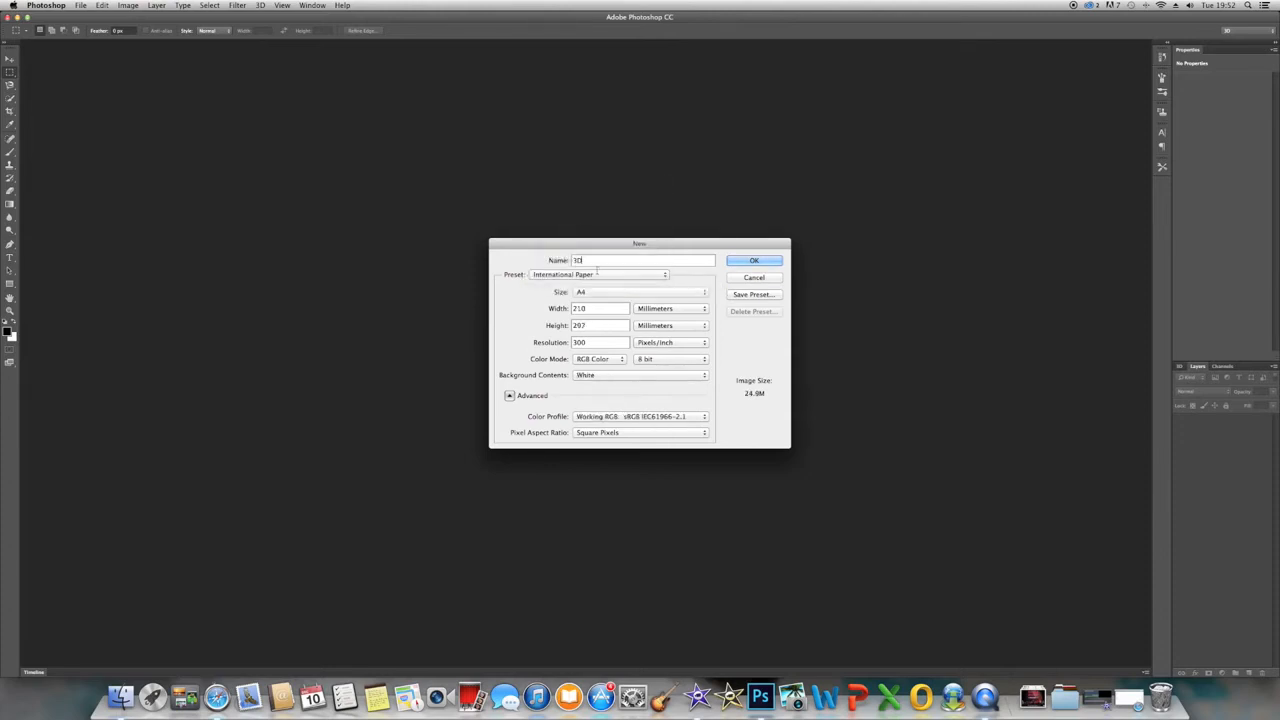
pyautogui.click(600, 291)
pyautogui.click(603, 318)
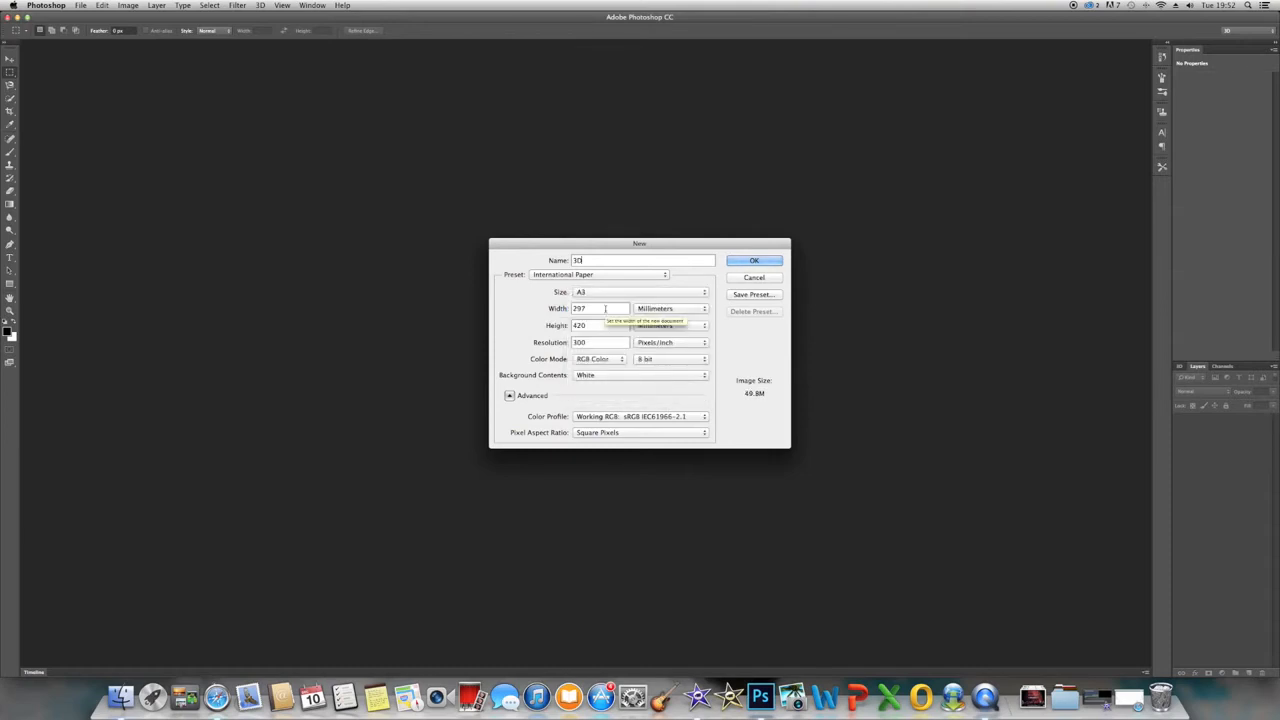
# Step: Make the page landscape with a width of 420 mm and a height of 297 mm, and create the document
pyautogui.click(605, 375)
pyautogui.click(604, 374)
pyautogui.doubleClick(604, 310)
pyautogui.write('420')
pyautogui.moveTo(606, 326); pyautogui.dragTo(509, 331)
pyautogui.press('BackSpace')
pyautogui.write('297')
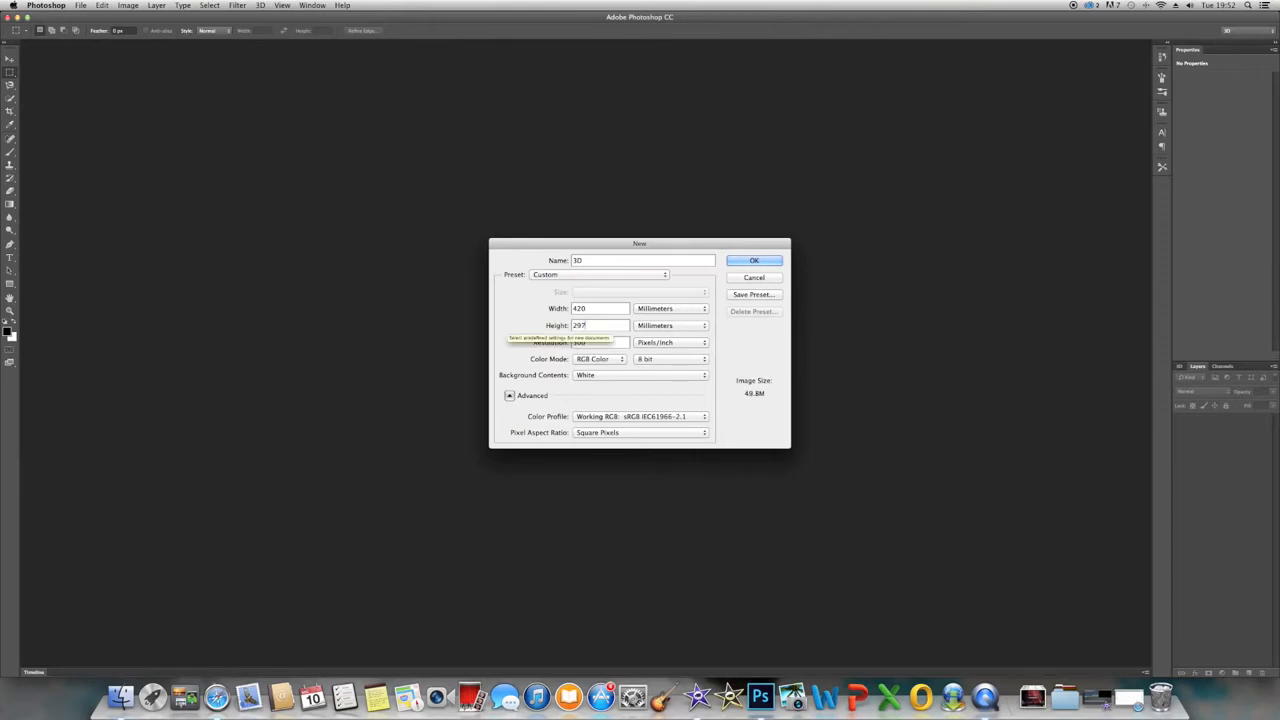
pyautogui.press('Return')
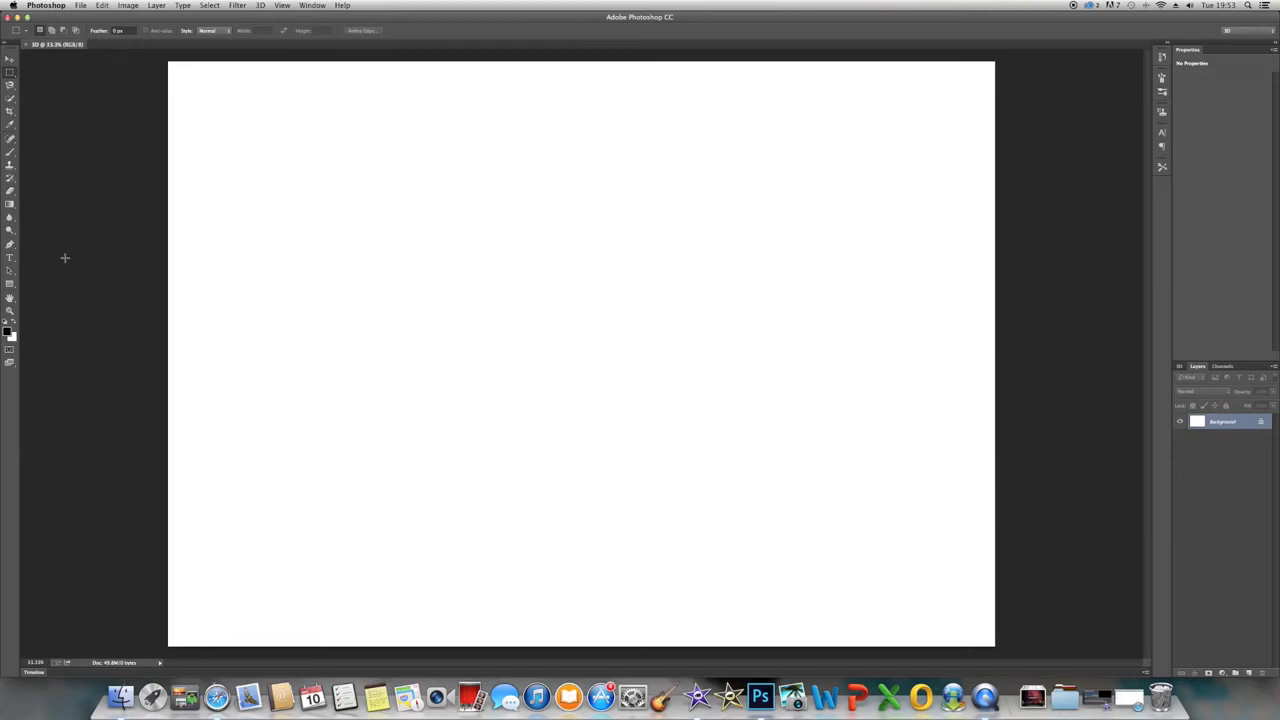
# Step: Choose the horizontal Type tool and set its font to DIN Alternate
pyautogui.click(10, 257)
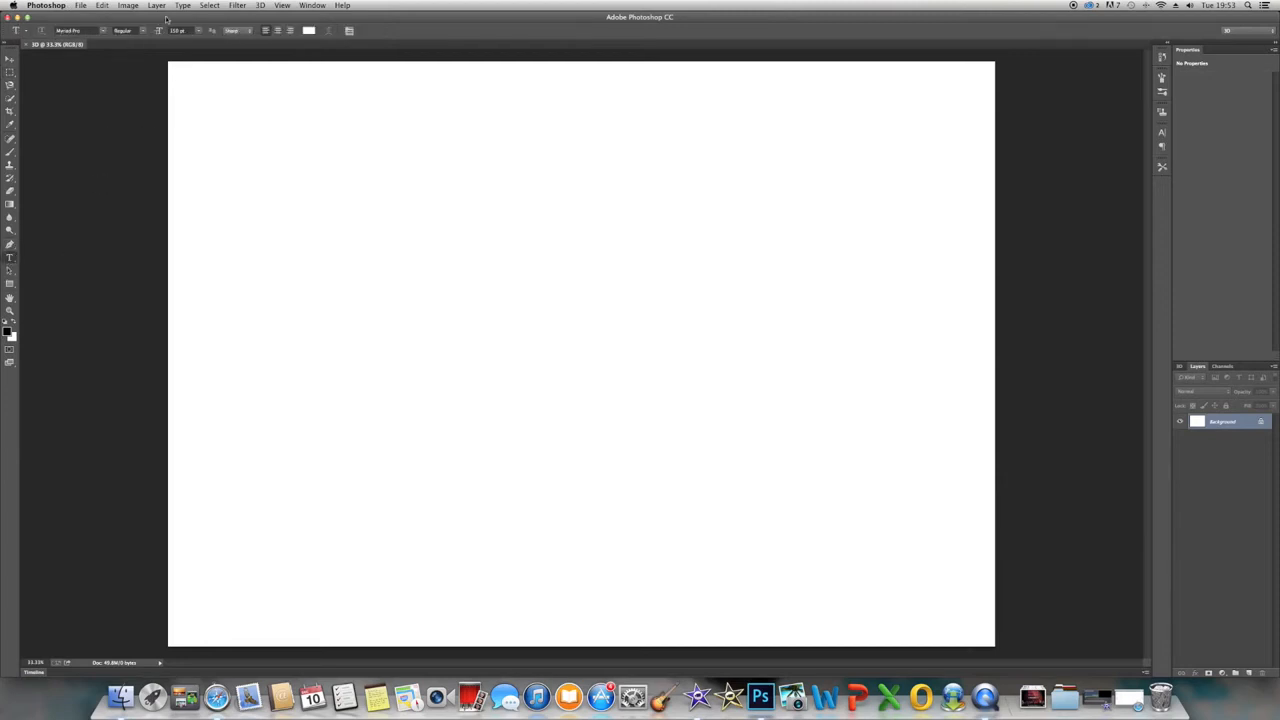
pyautogui.click(102, 31)
pyautogui.scroll(-2, 107, 36)
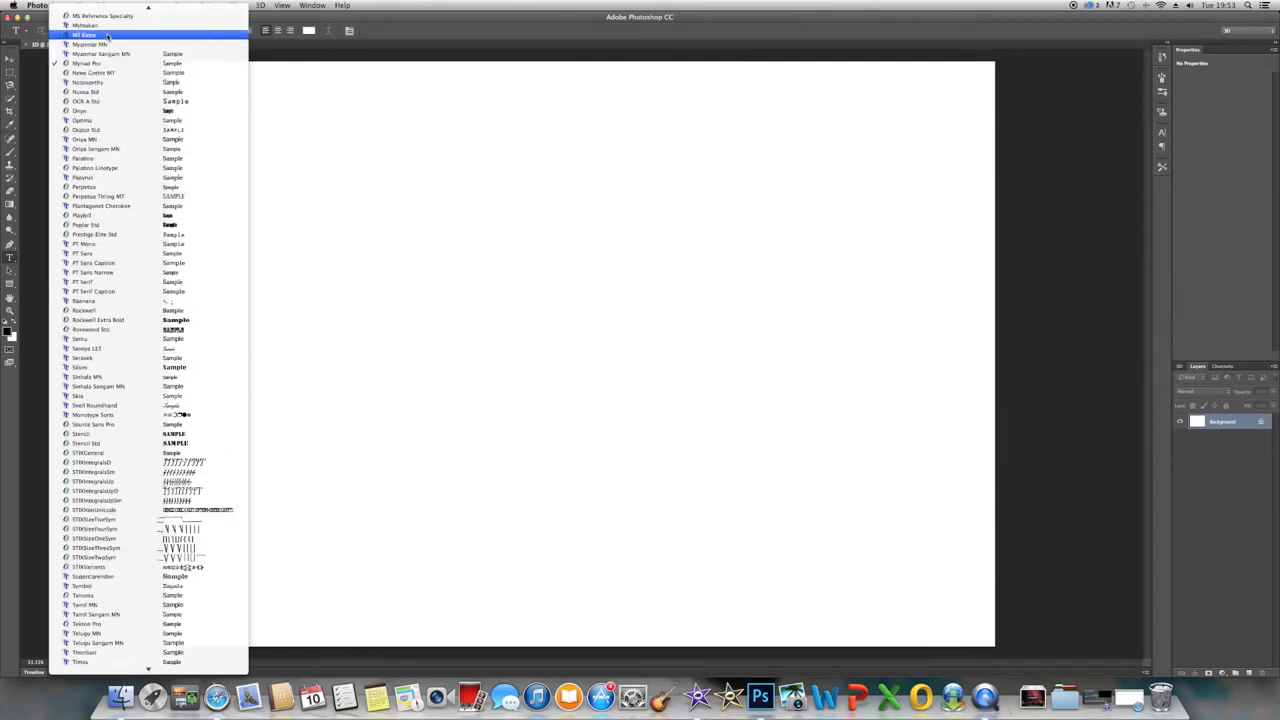
pyautogui.scroll(15, 107, 36)
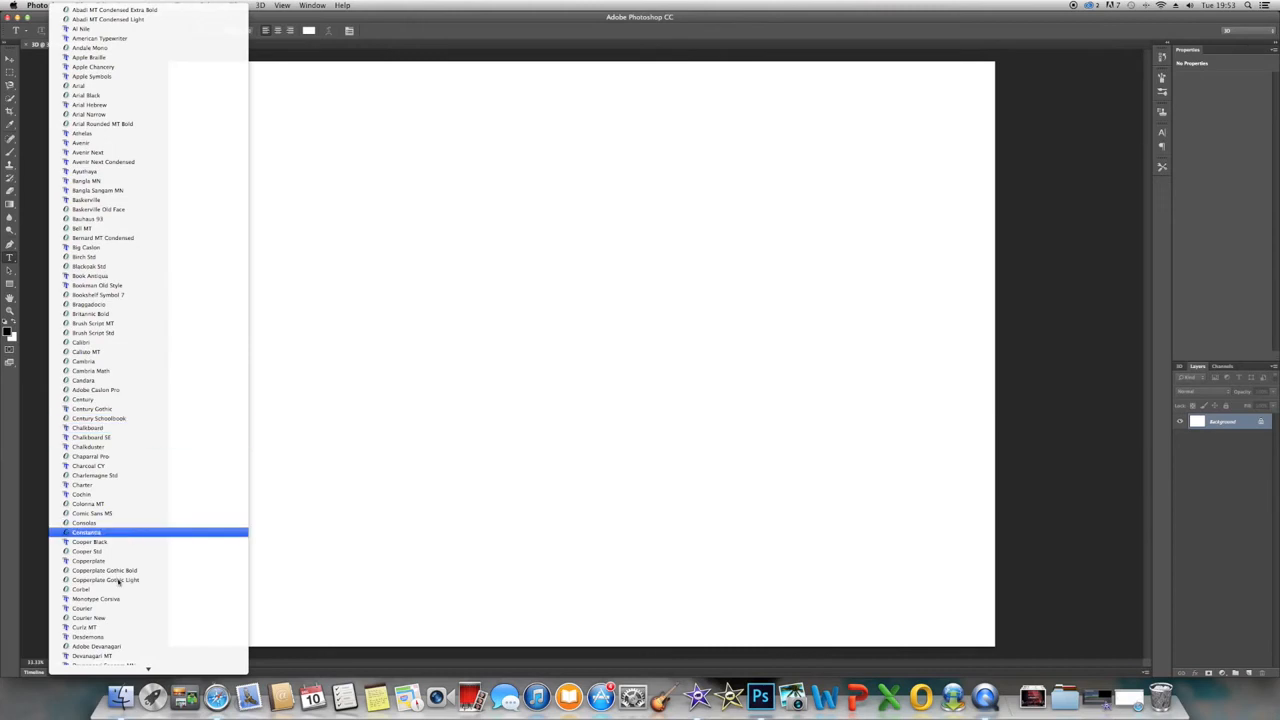
pyautogui.scroll(-9, 125, 590)
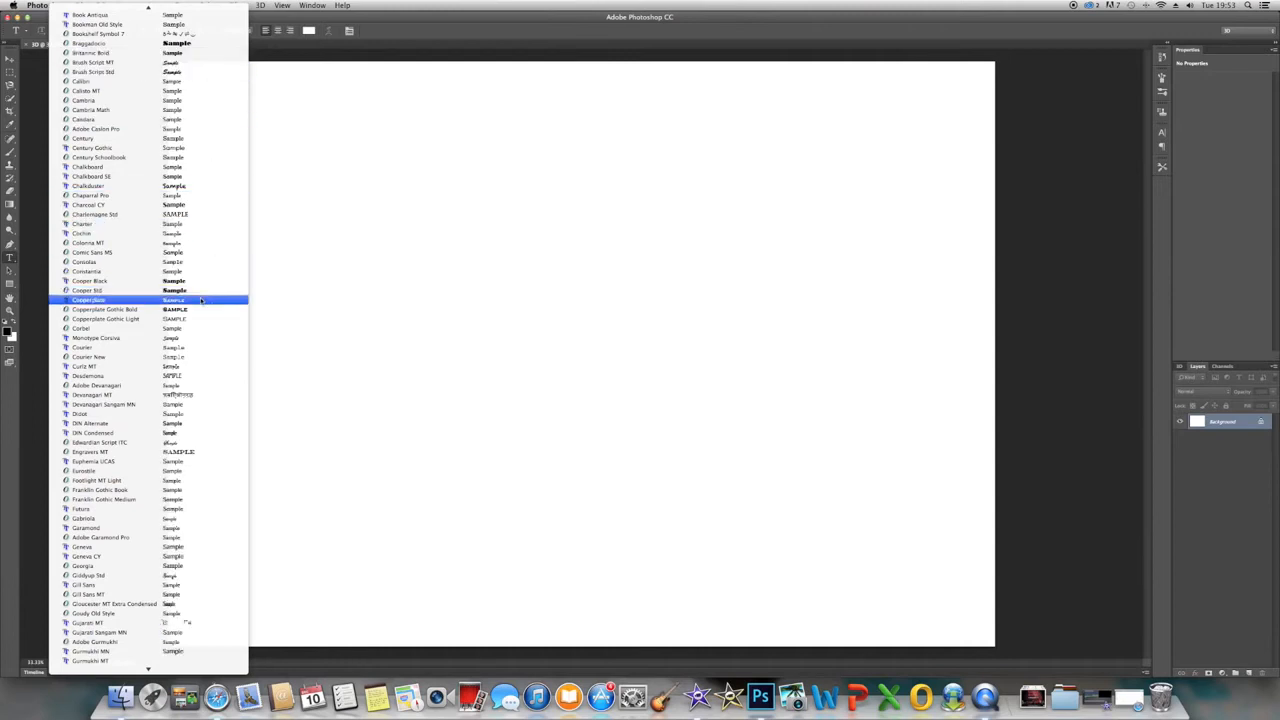
pyautogui.scroll(-6, 196, 343)
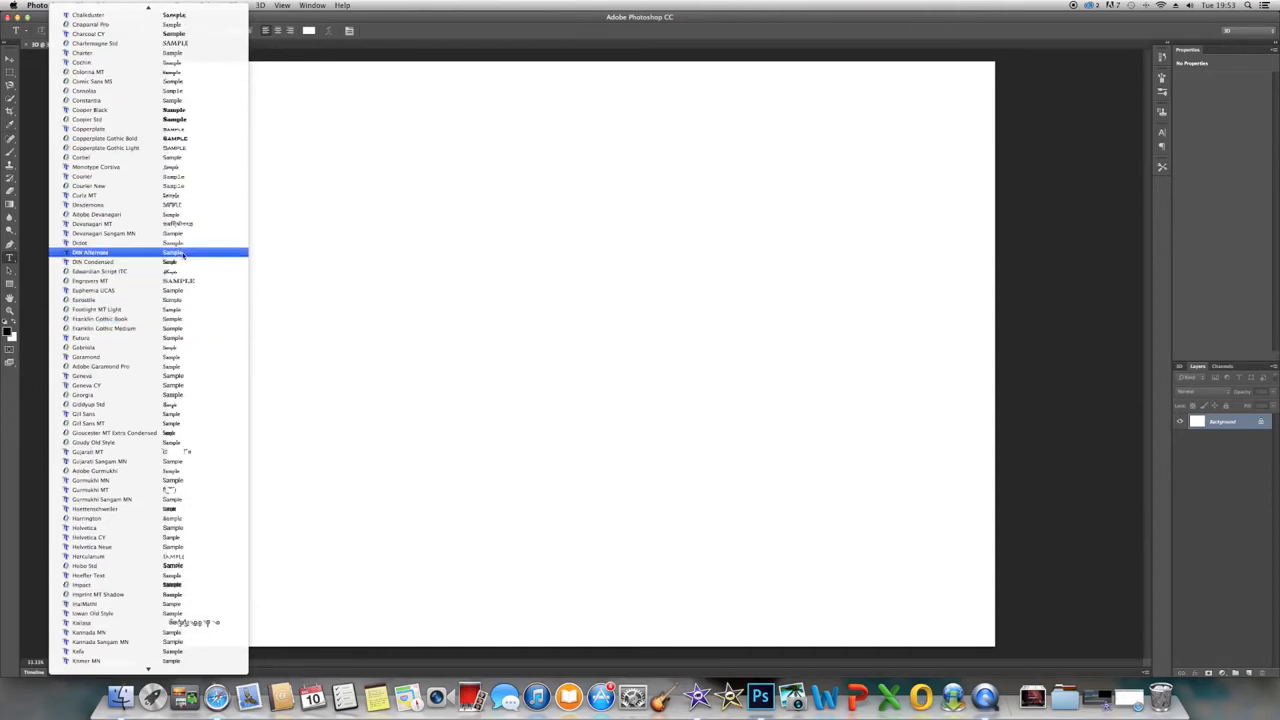
pyautogui.click(183, 253)
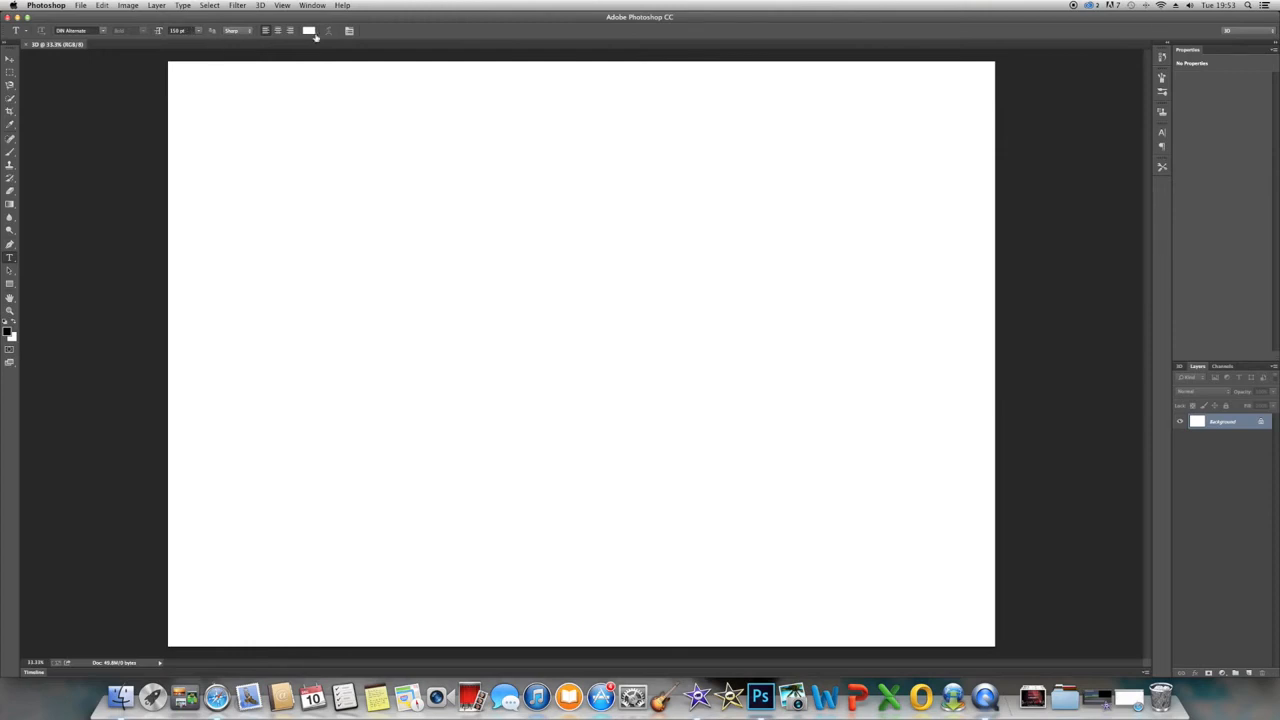
# Step: Write "Hello" in black and move the text near the centre of the canvas
pyautogui.click(308, 30)
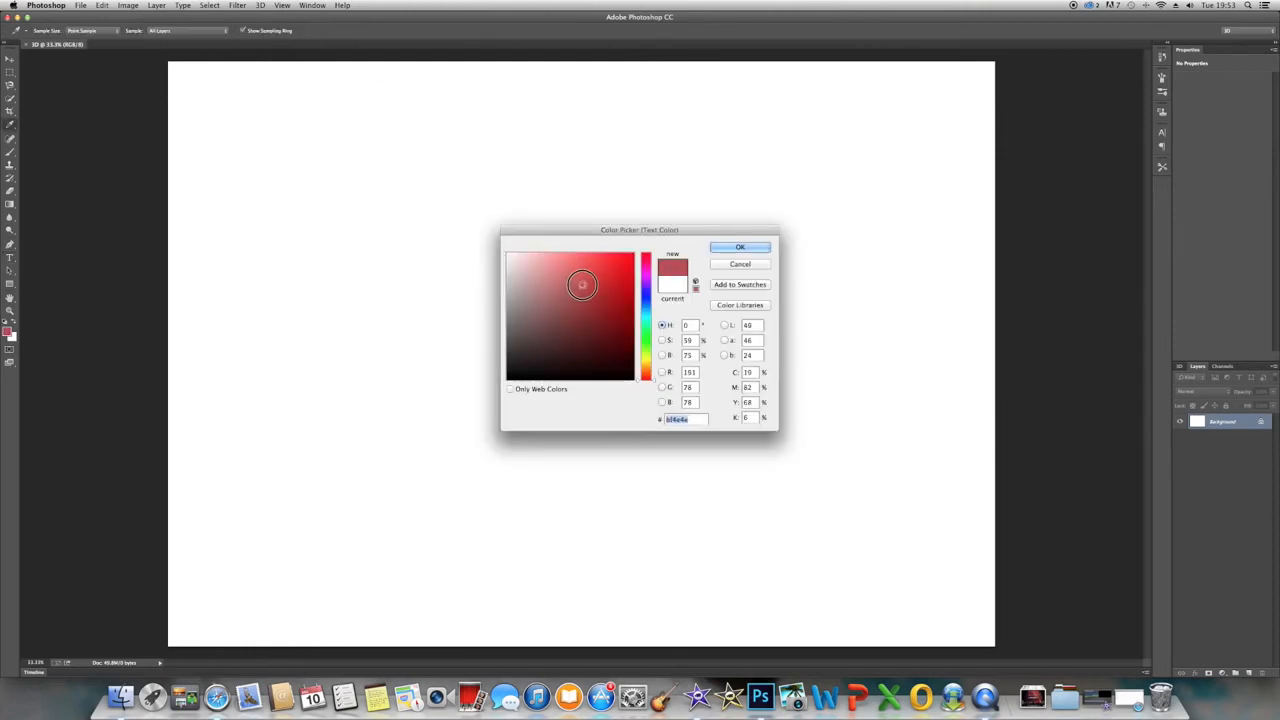
pyautogui.click(733, 246)
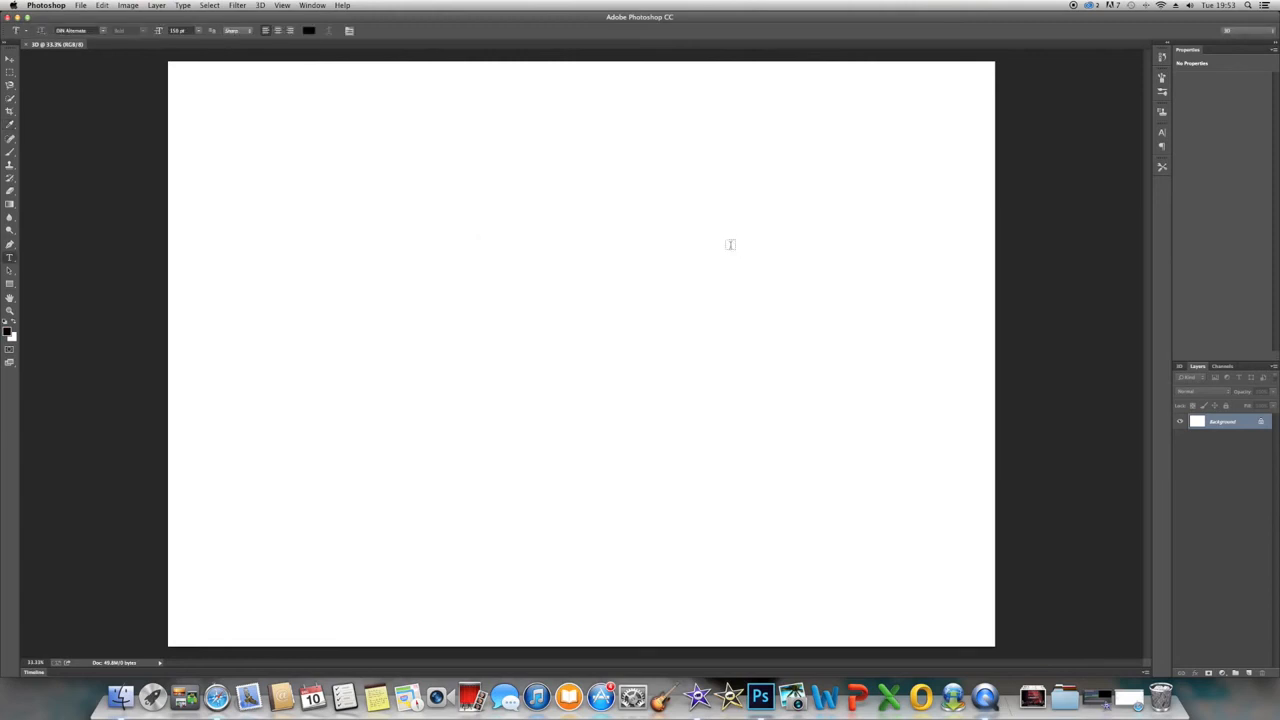
pyautogui.click(371, 287)
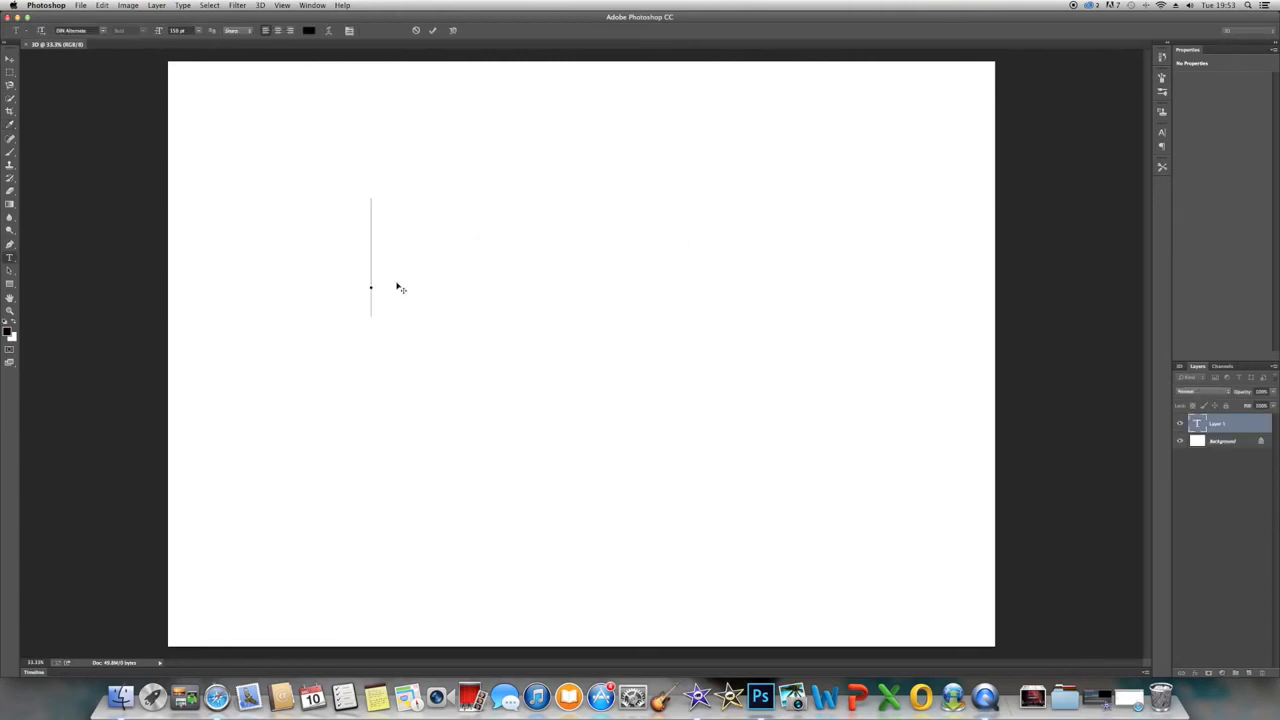
pyautogui.write('Hello0')
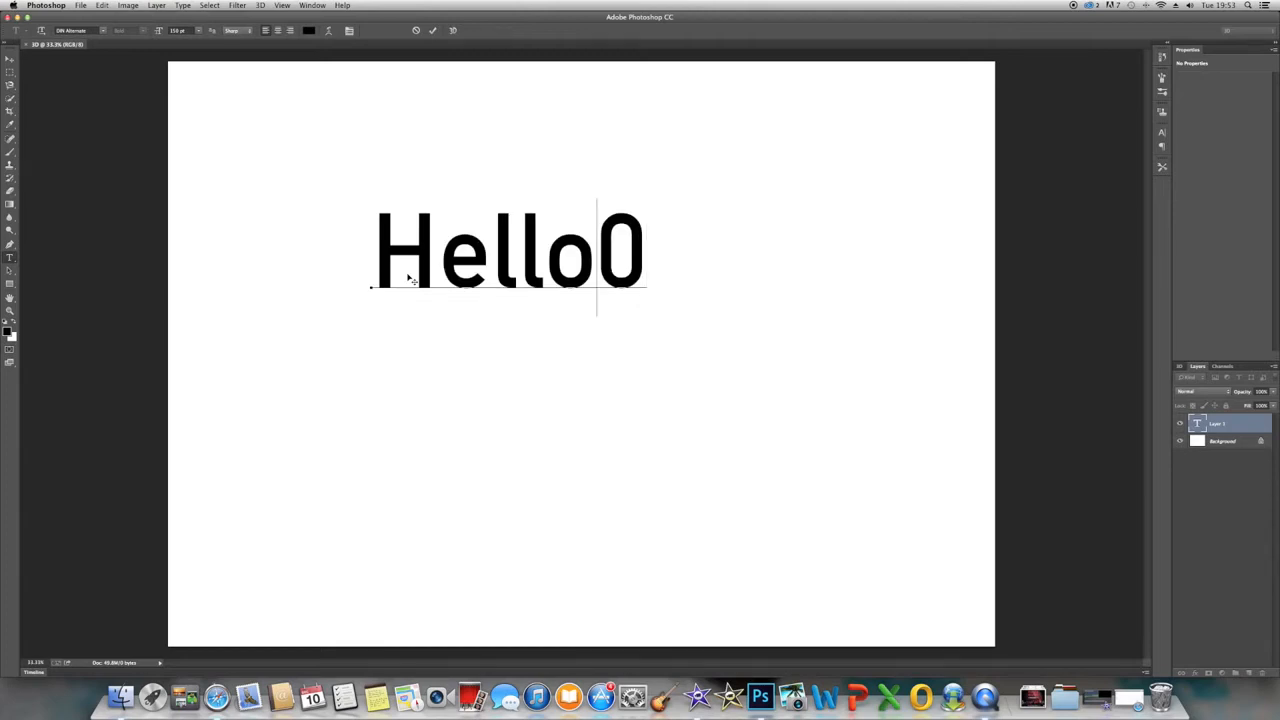
pyautogui.press('BackSpace')
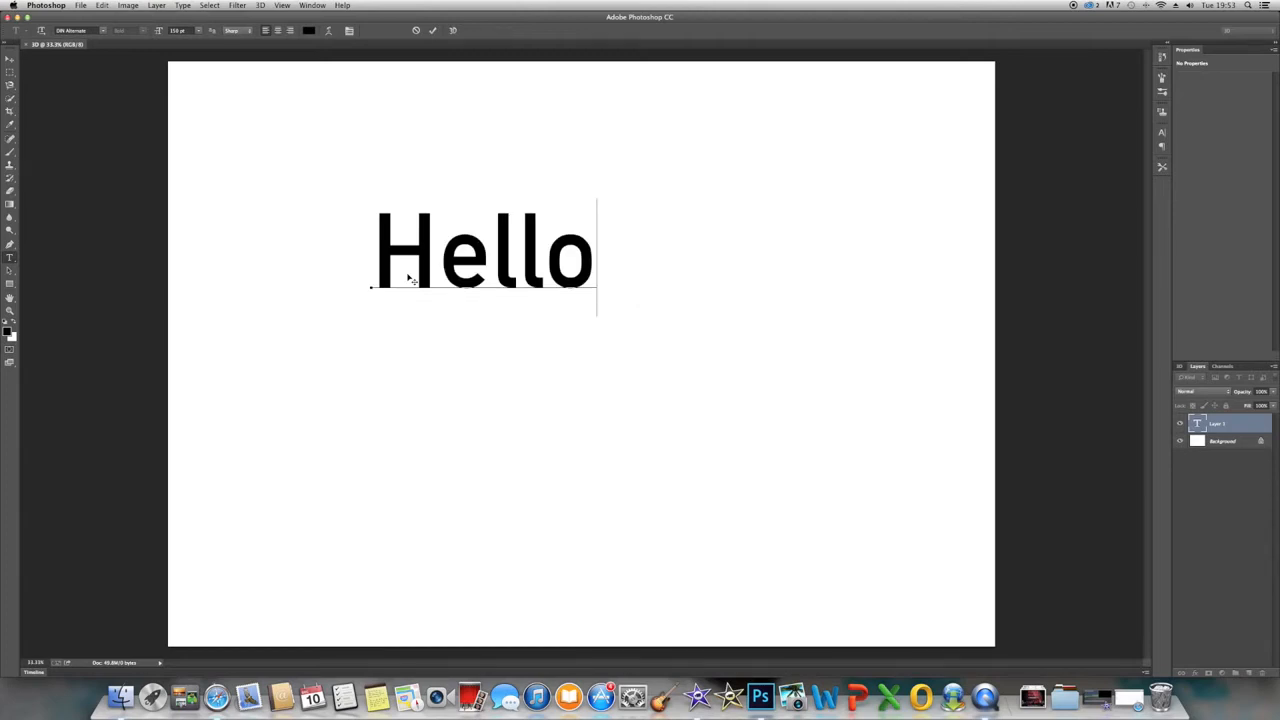
pyautogui.click(9, 59)
pyautogui.moveTo(462, 270); pyautogui.dragTo(532, 335)
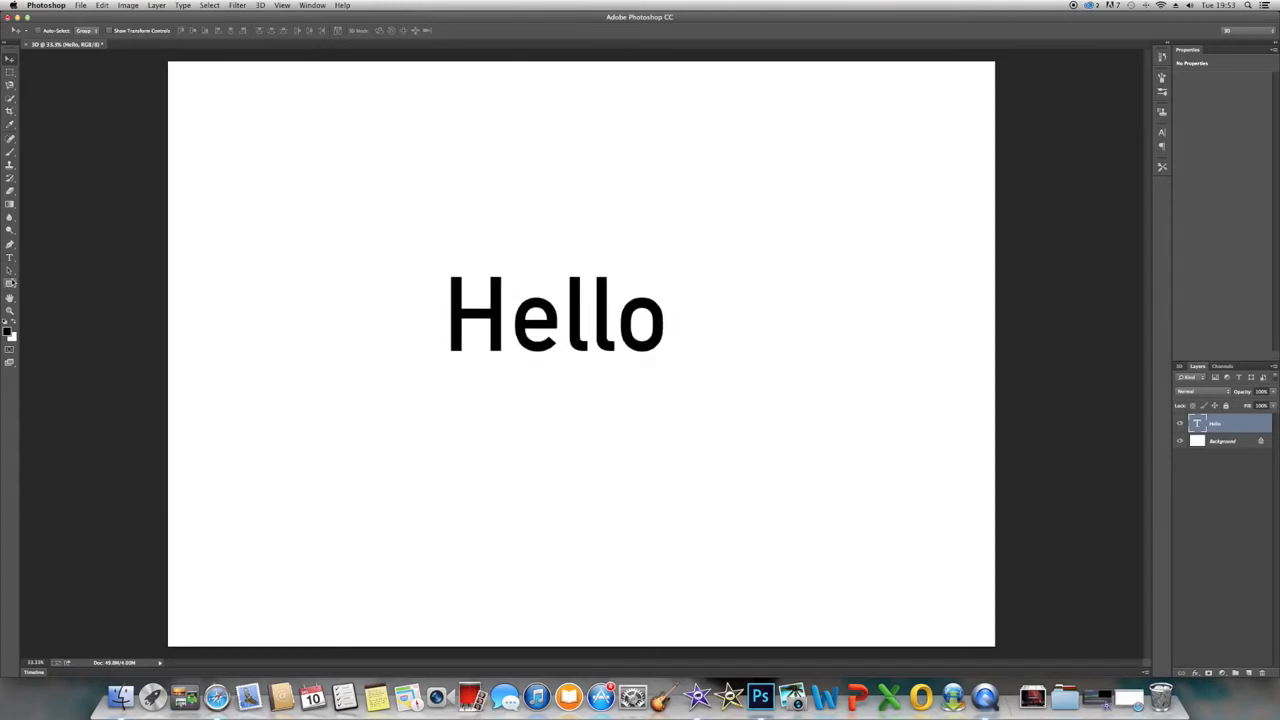
# Step: Convert the "Hello" text to 3D and orbit the camera to look slightly down on the ground plane
pyautogui.click(9, 258)
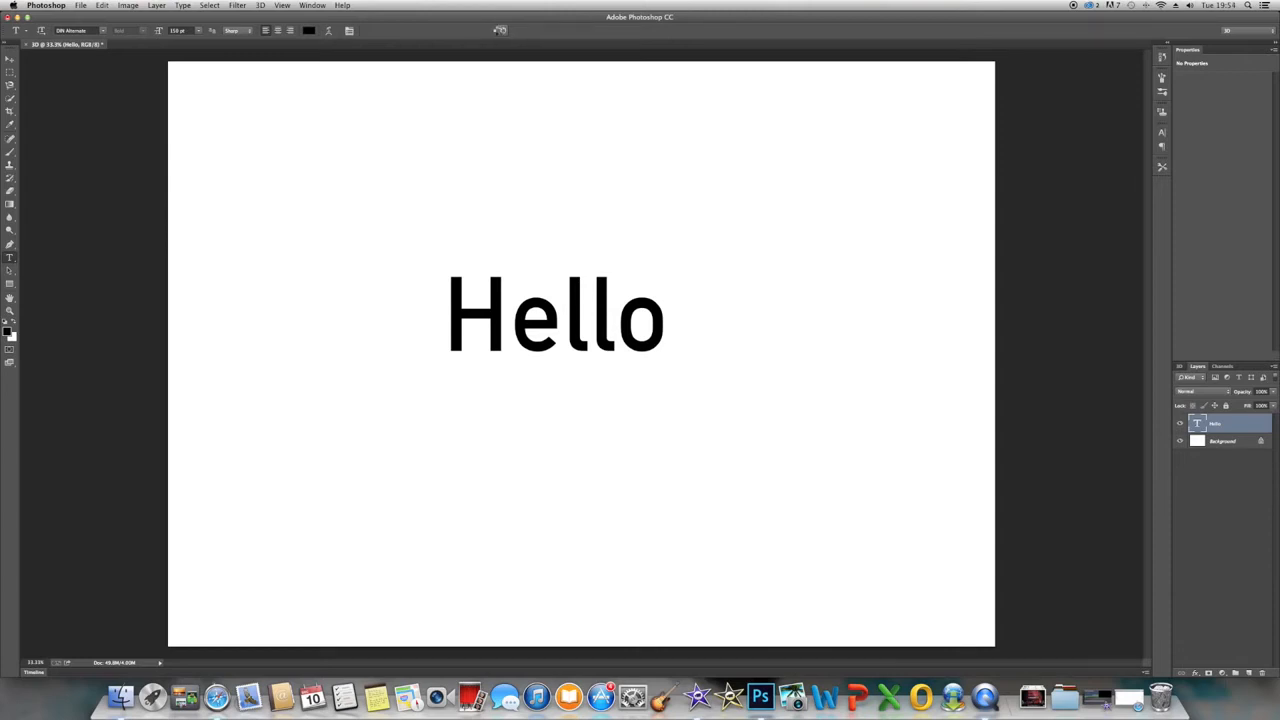
pyautogui.click(500, 30)
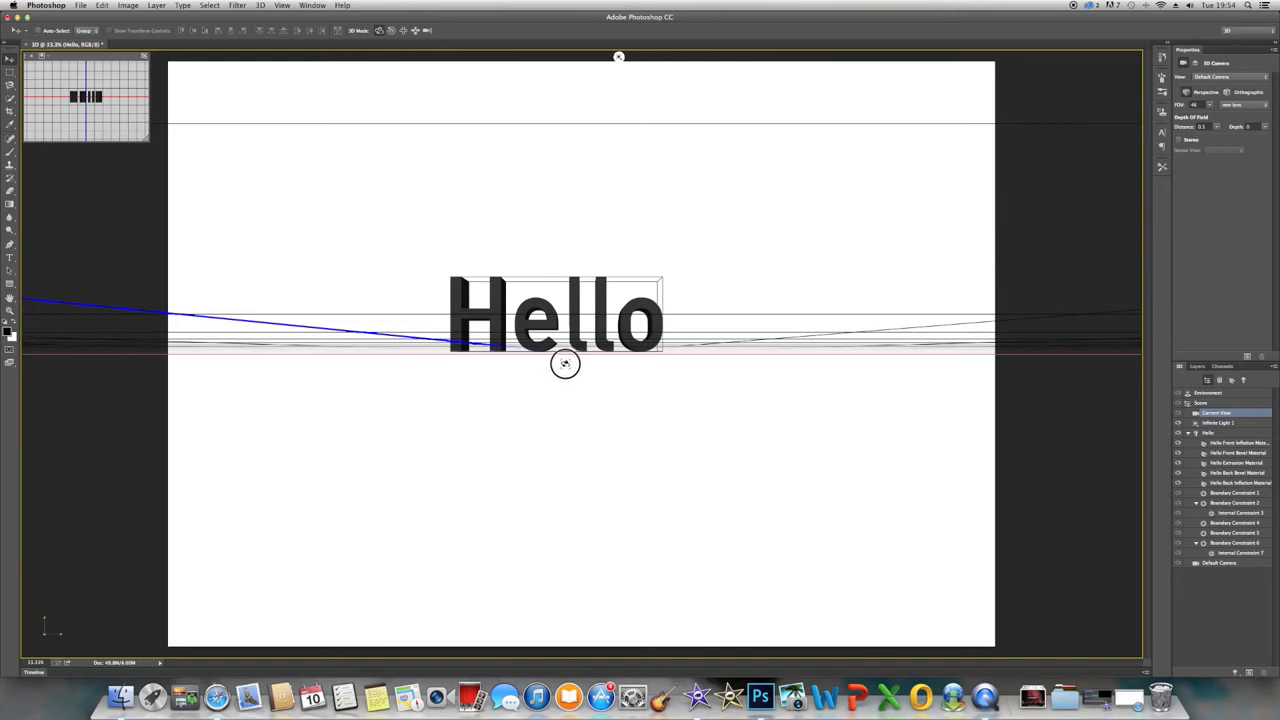
pyautogui.moveTo(666, 300); pyautogui.dragTo(680, 233)
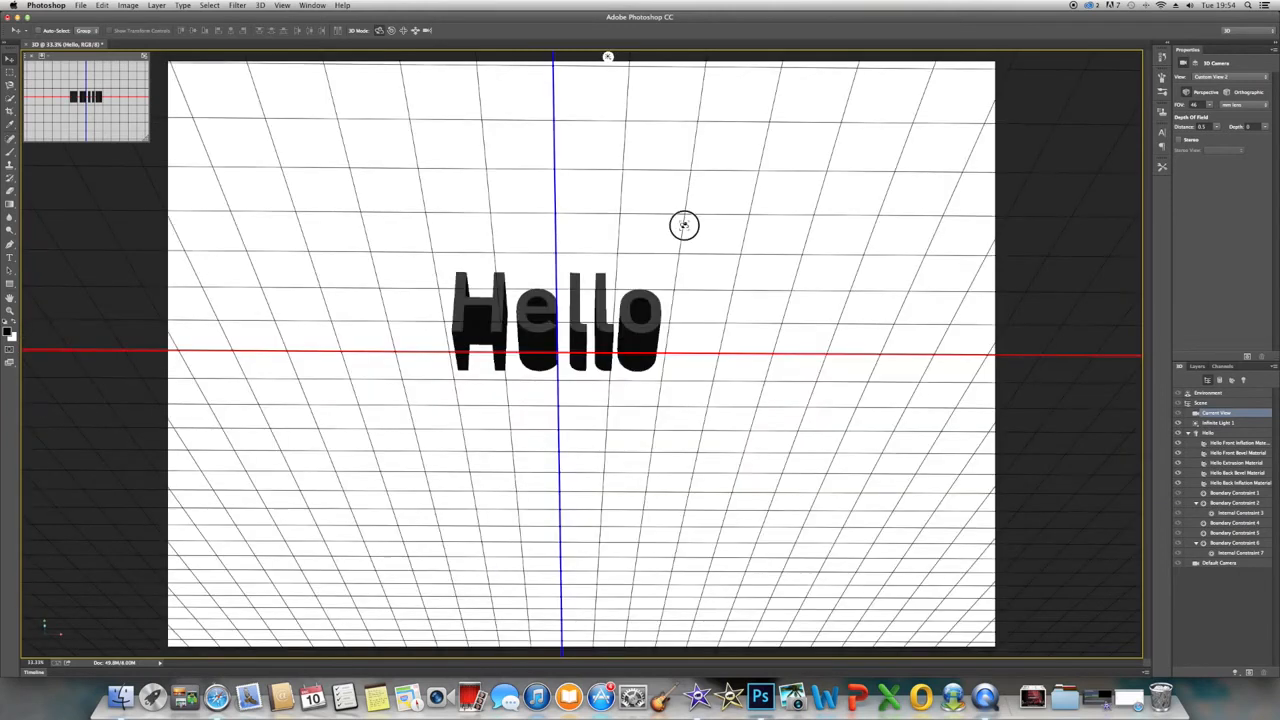
pyautogui.moveTo(680, 297); pyautogui.dragTo(688, 262)
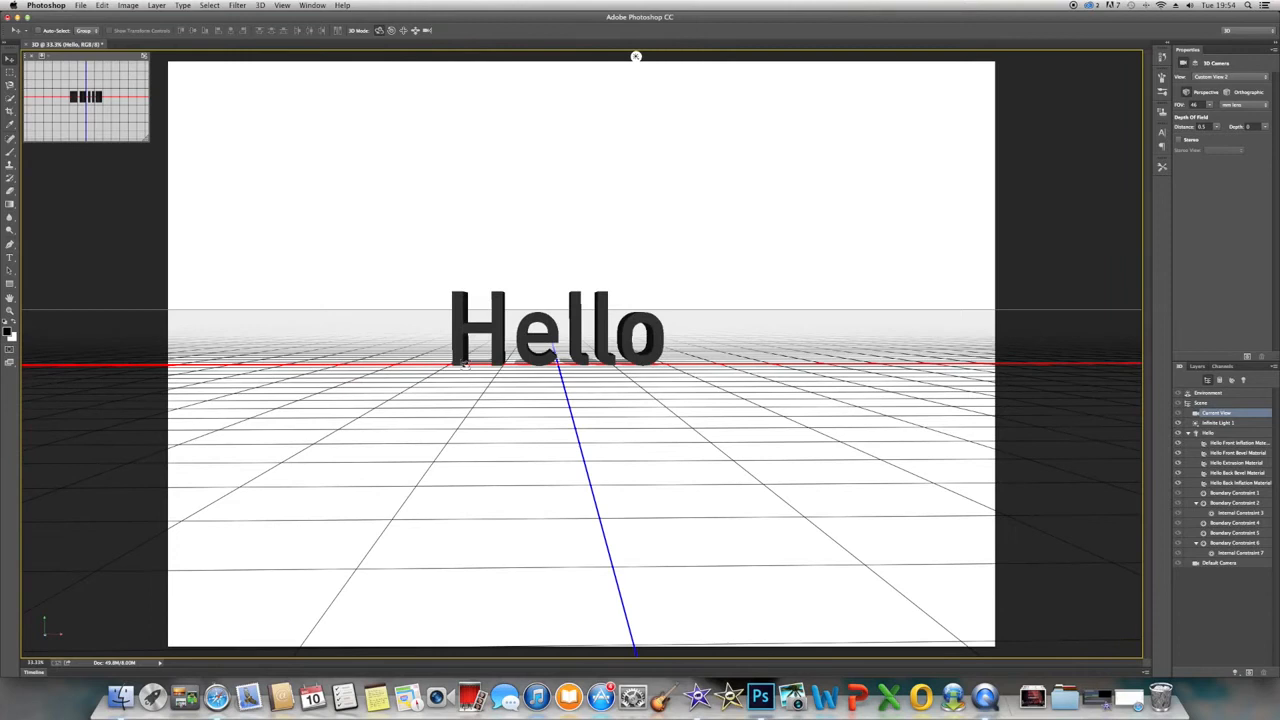
# Step: Select the 3D "Hello" mesh and raise it along its vertical axis until it floats above the ground plane
pyautogui.click(463, 327)
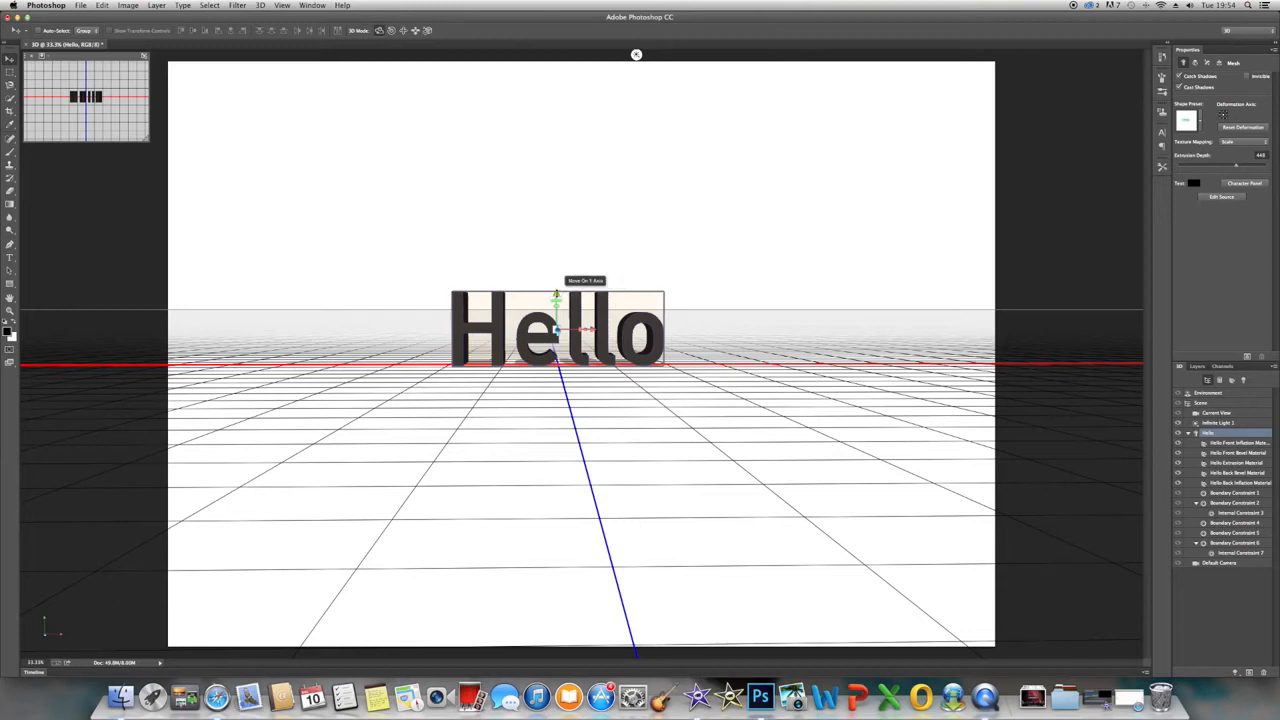
pyautogui.moveTo(557, 293); pyautogui.dragTo(566, 362)
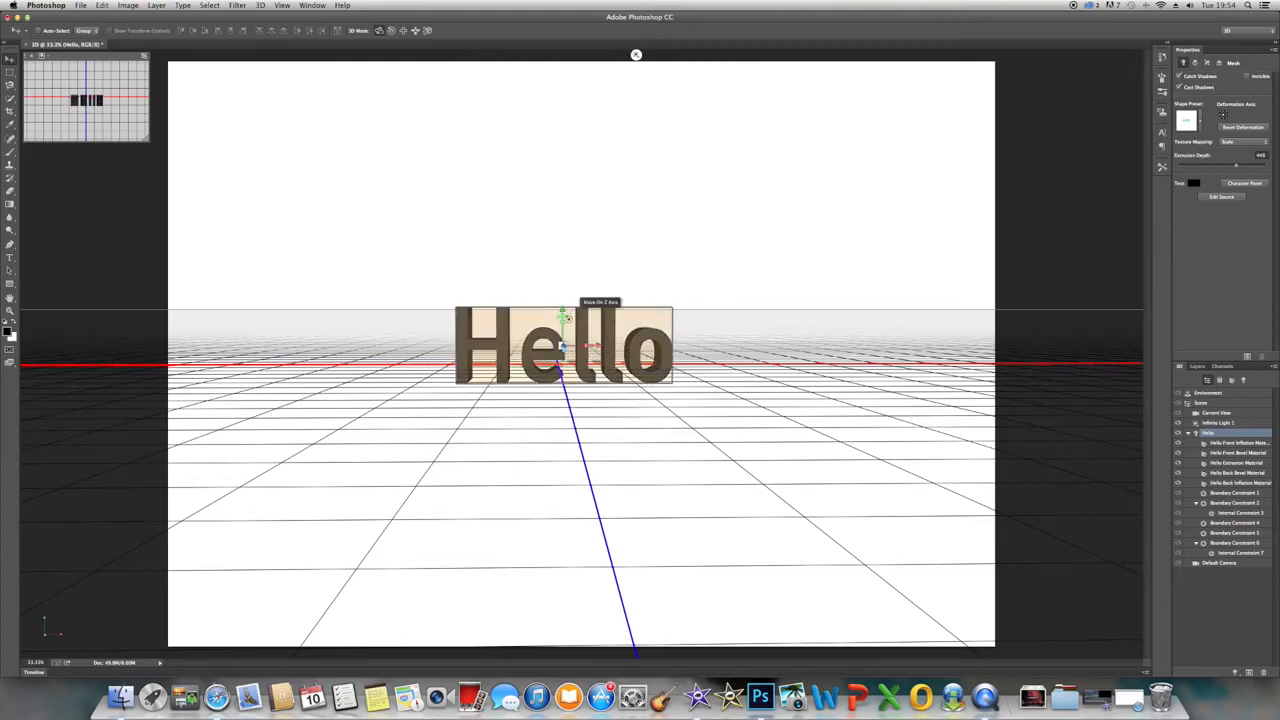
pyautogui.moveTo(561, 283)
pyautogui.mouseDown()
pyautogui.moveTo(561, 257)
pyautogui.moveTo(197, 355)
pyautogui.mouseUp()
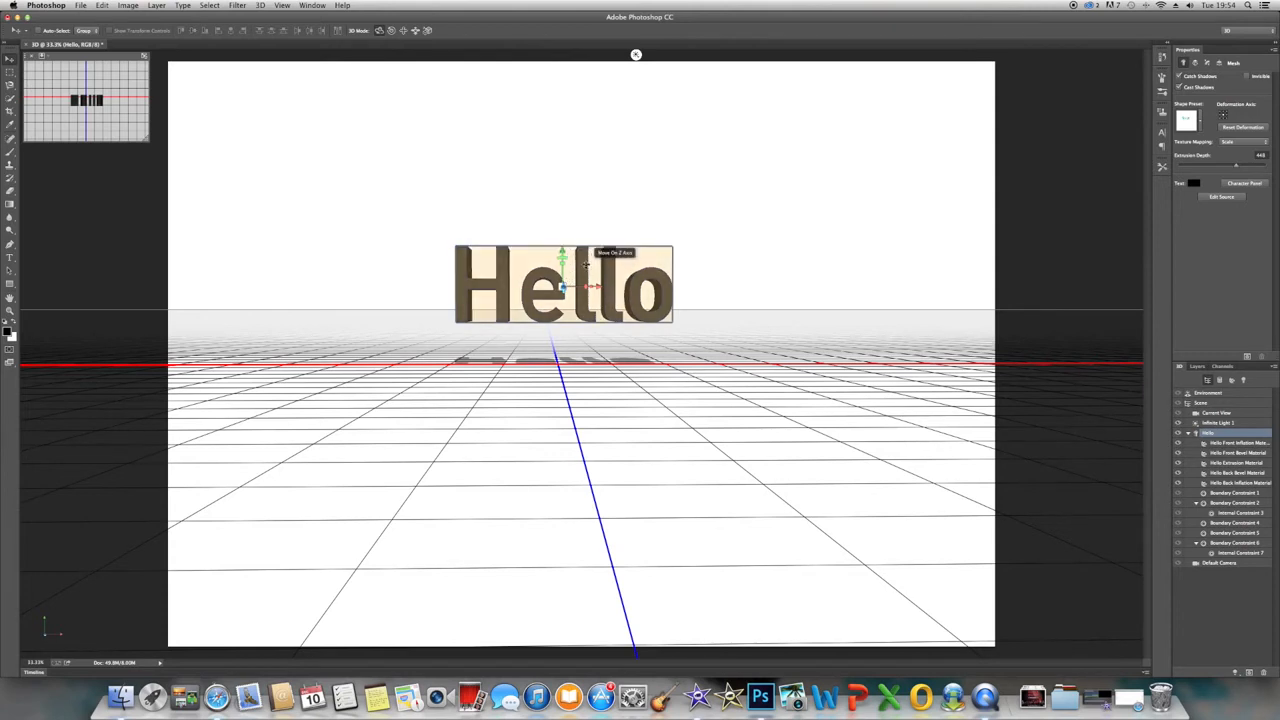
# Step: Set the "Hello" mesh's extrusion depth to its negative extreme so the letters extend far toward the viewer, and deselect the mesh
pyautogui.click(583, 264)
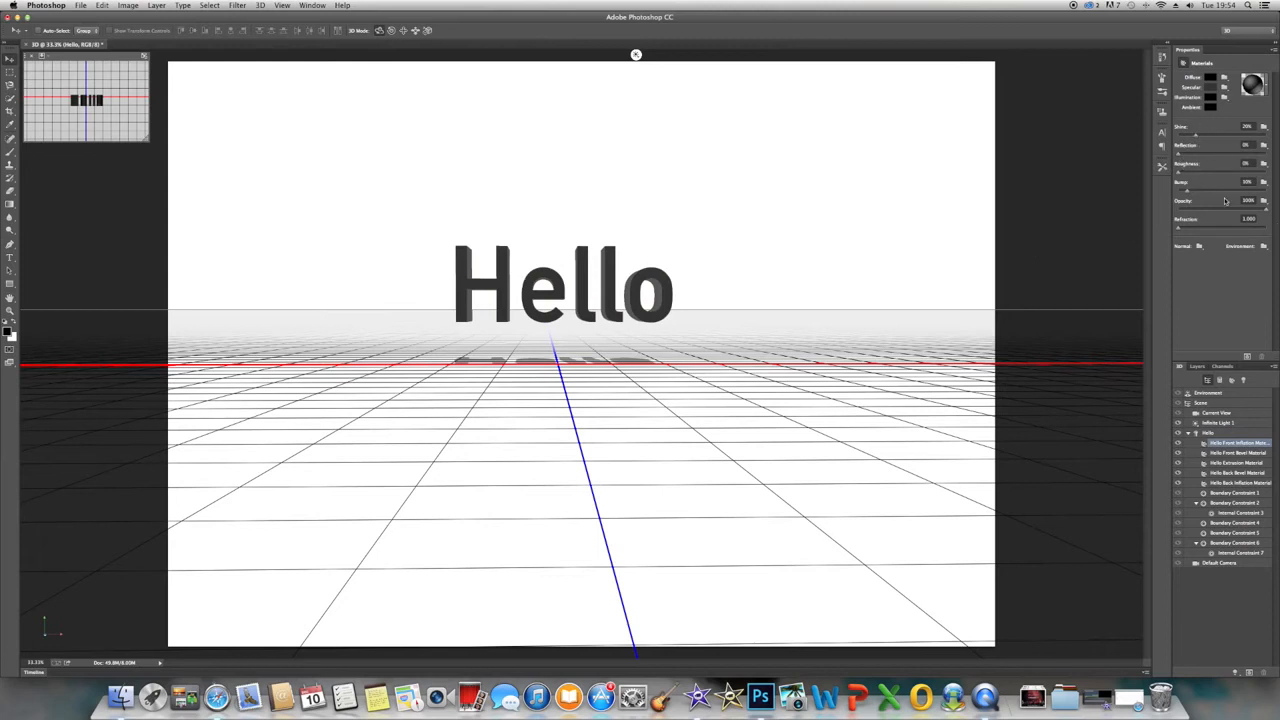
pyautogui.click(586, 271)
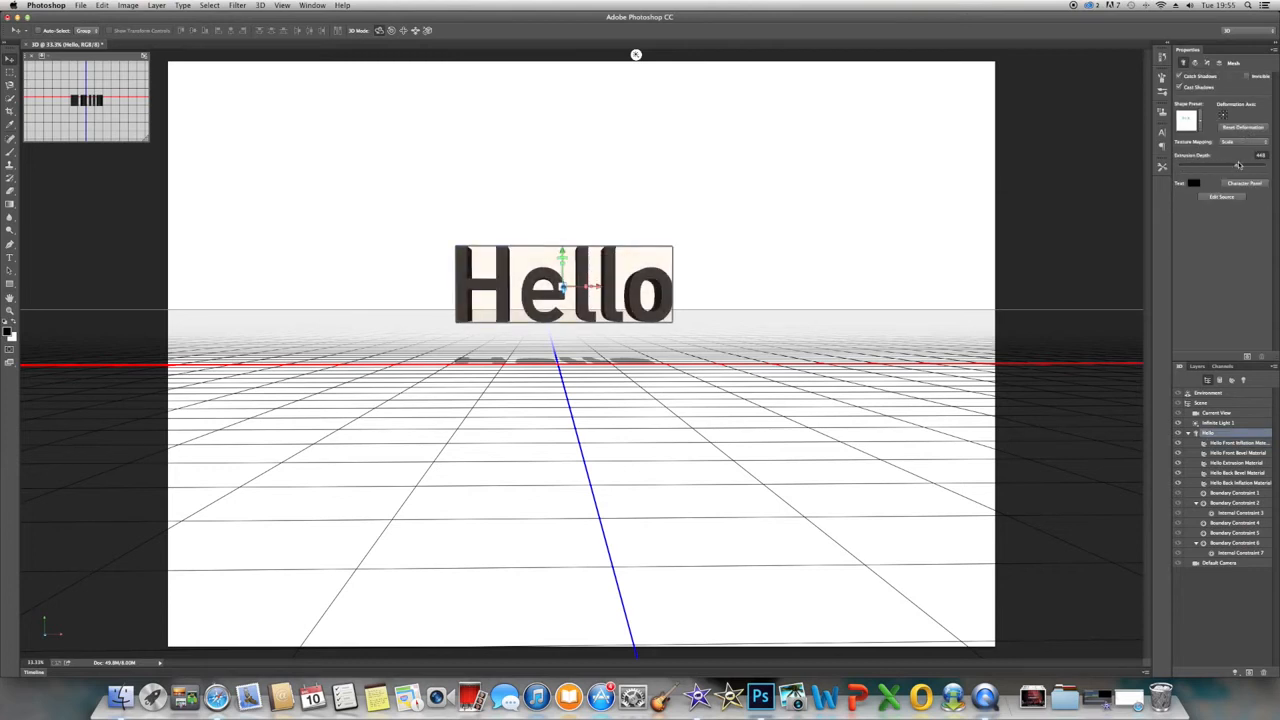
pyautogui.moveTo(1238, 168); pyautogui.dragTo(1168, 170)
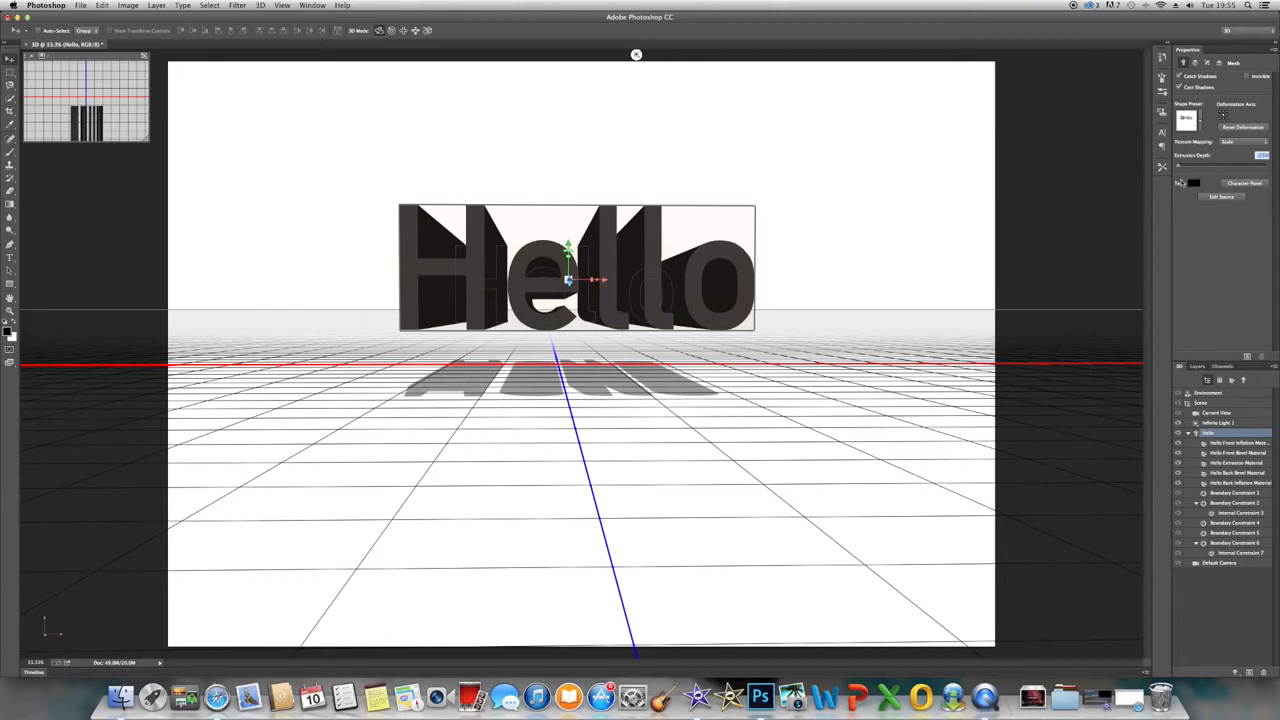
pyautogui.click(843, 237)
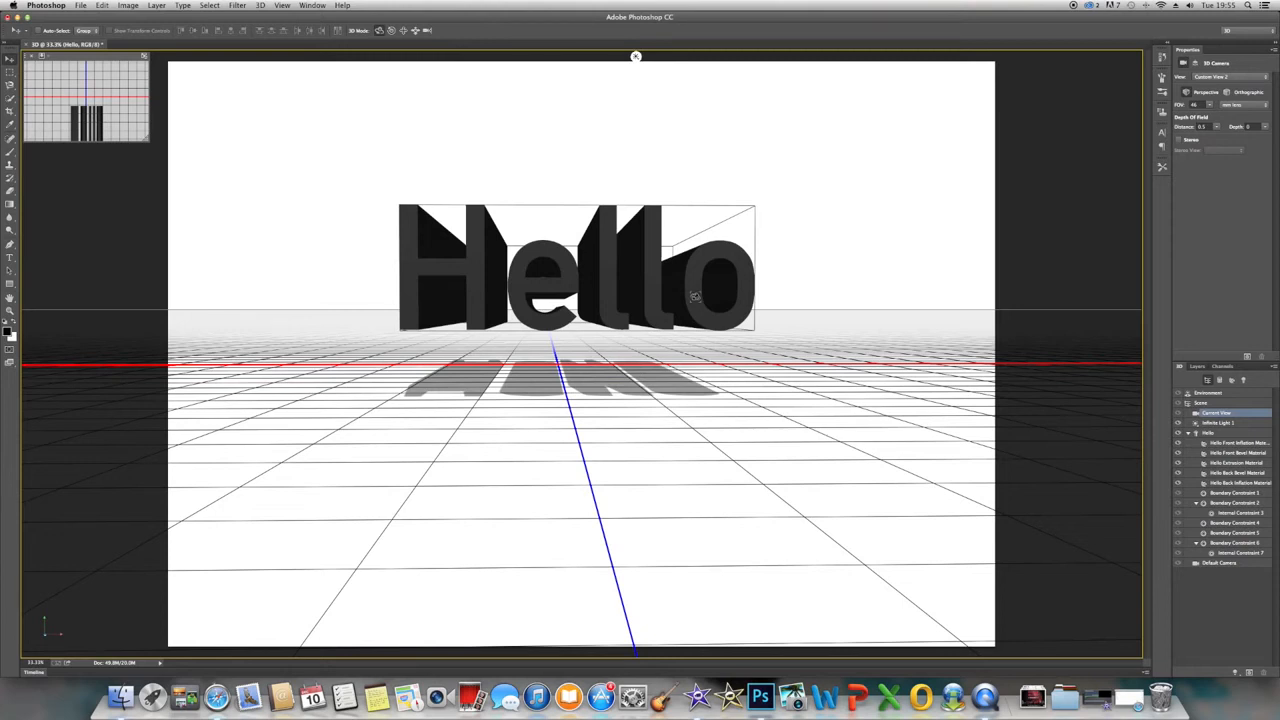
# Step: Show only the scene's lights and add a new spot light
pyautogui.click(1244, 381)
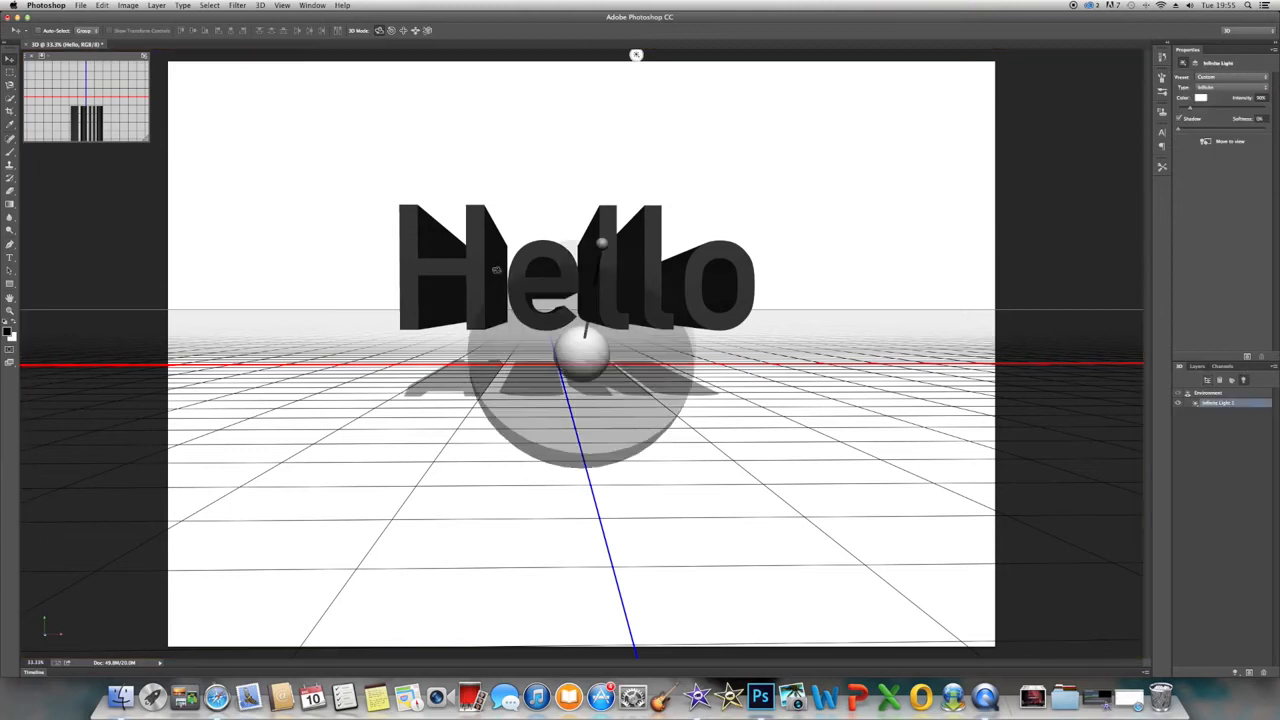
pyautogui.click(1235, 672)
pyautogui.click(1238, 651)
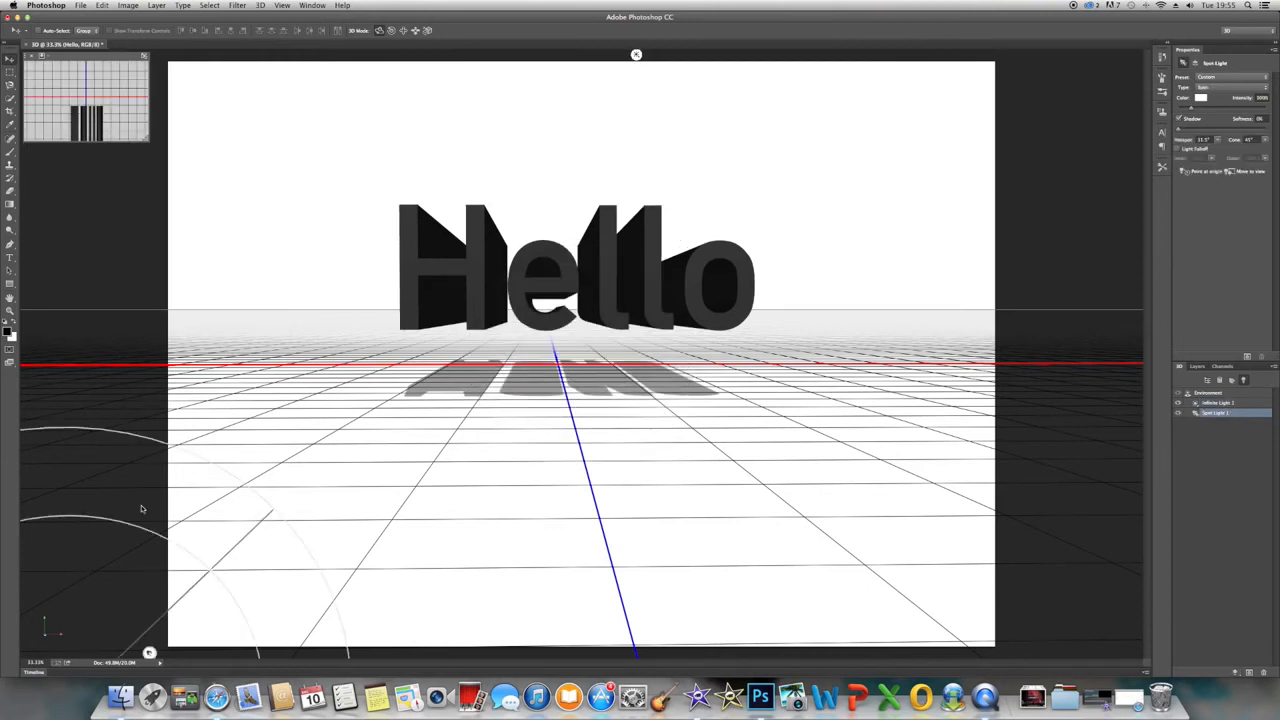
# Step: Aim the spot light at the front of the "Hello" letters and narrow its outer cone close to the hotspot
pyautogui.moveTo(105, 563); pyautogui.dragTo(18, 607)
pyautogui.moveTo(339, 414); pyautogui.dragTo(324, 416)
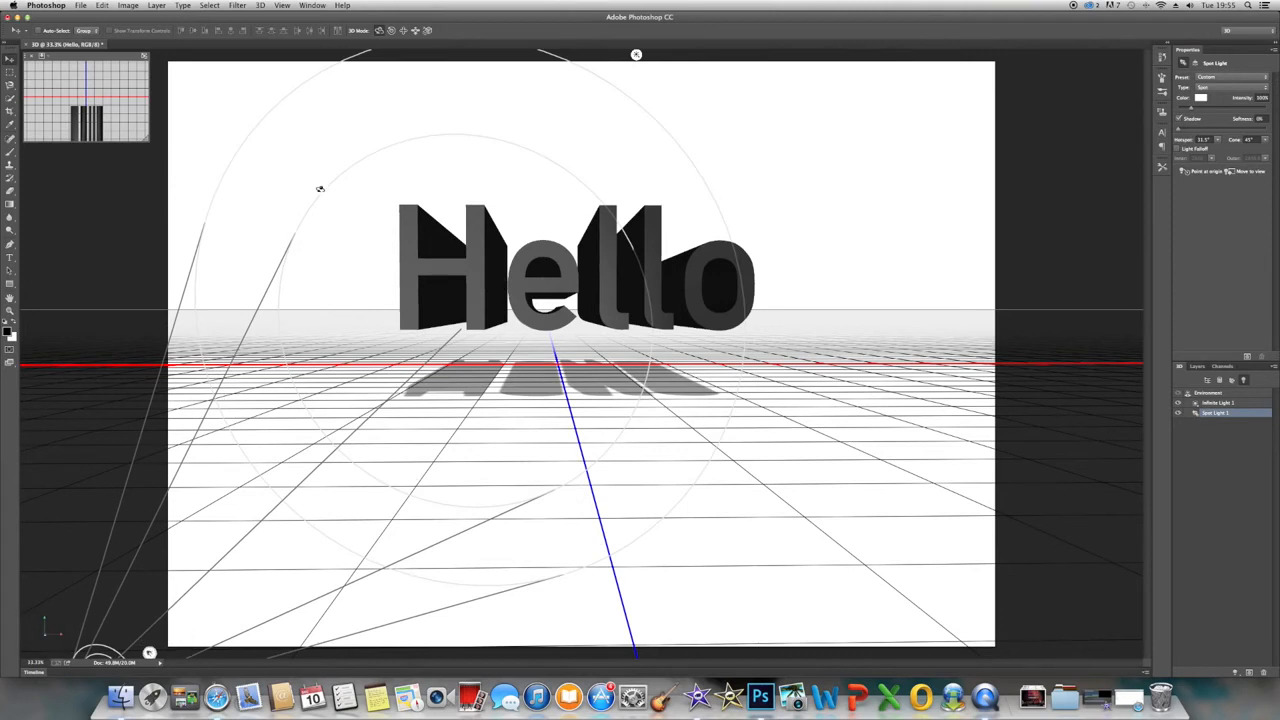
pyautogui.moveTo(200, 219); pyautogui.dragTo(263, 246)
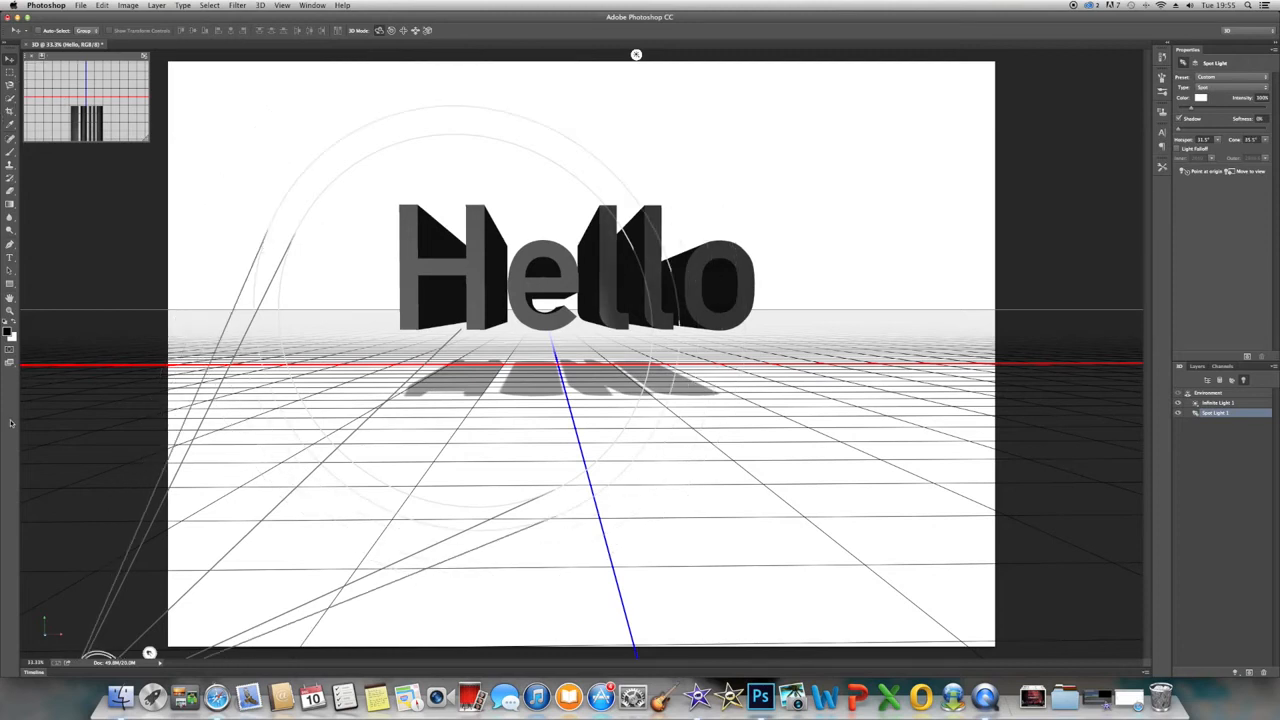
# Step: Leave the 3D scene controls, bring up the document's layers, and open Logo.gif from the Desktop
pyautogui.click(9, 262)
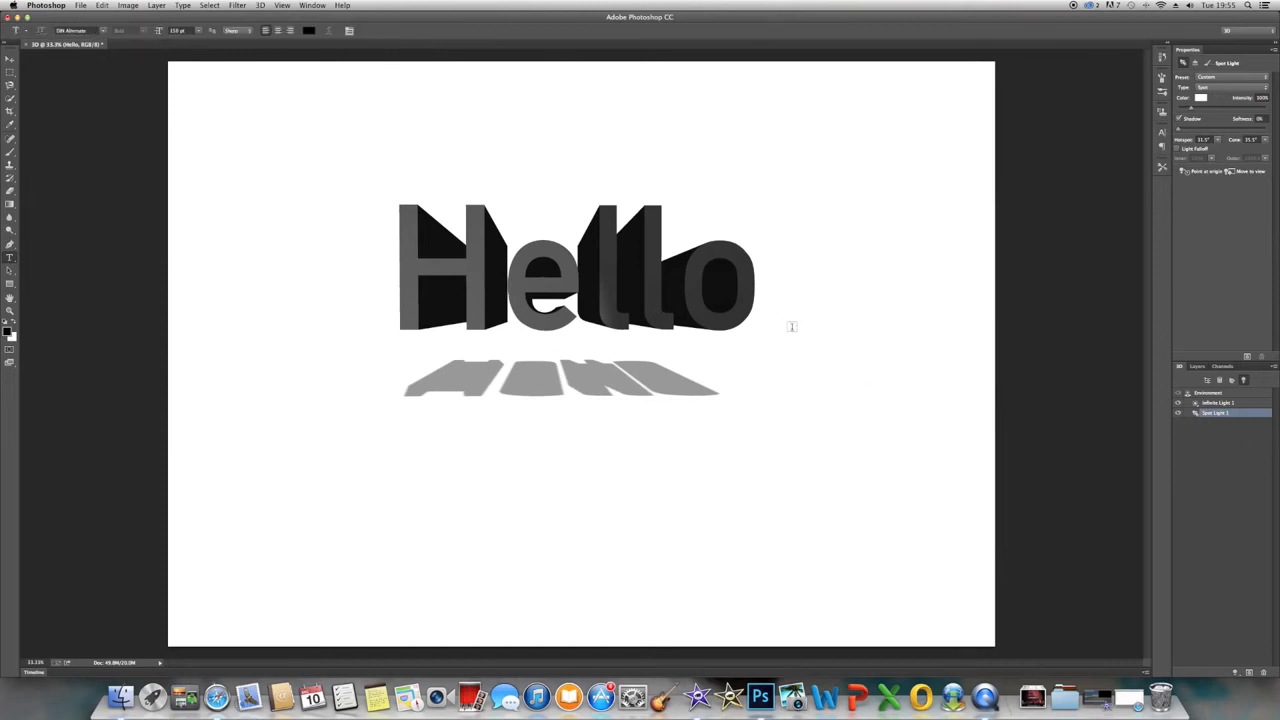
pyautogui.click(1198, 366)
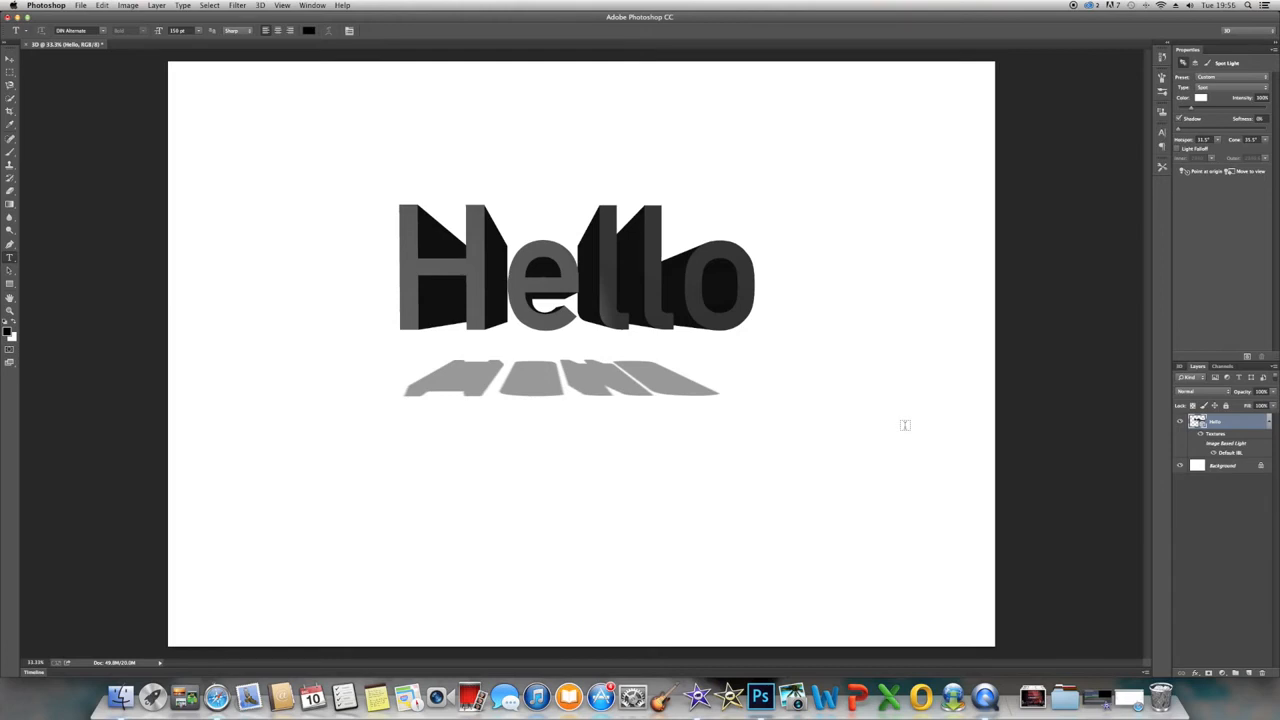
pyautogui.click(76, 5)
pyautogui.click(90, 28)
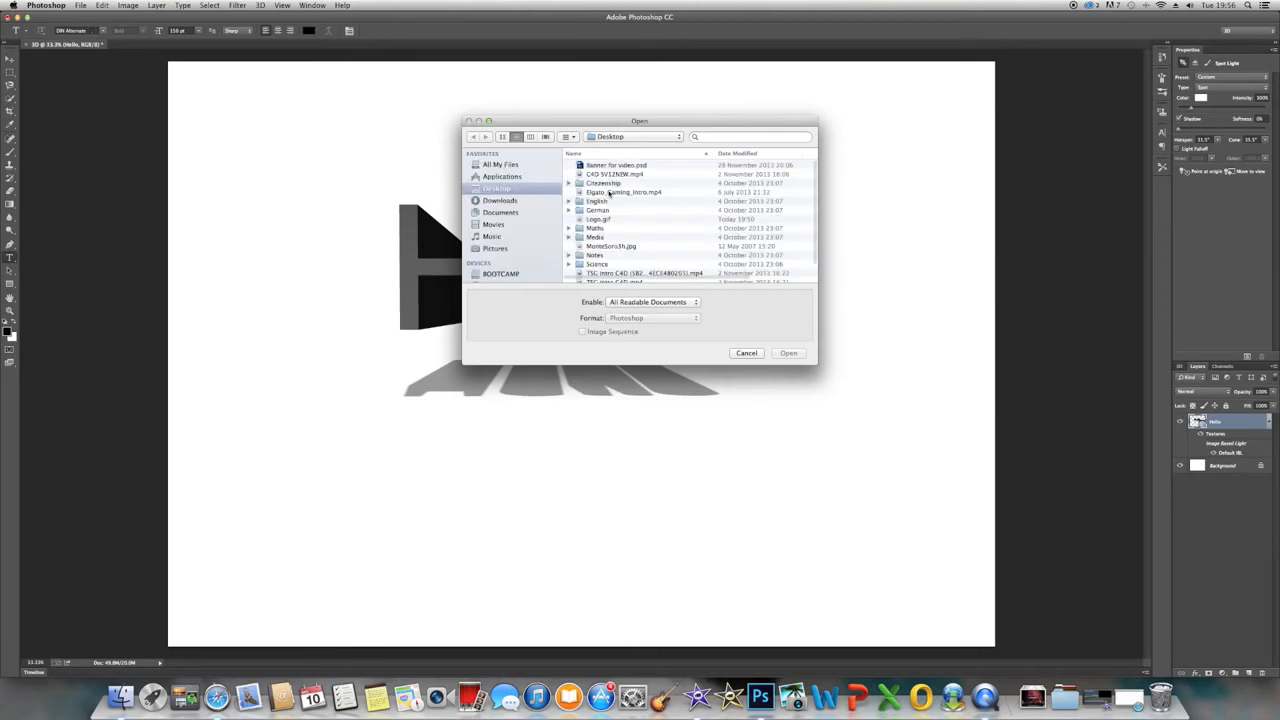
pyautogui.scroll(-3, 615, 190)
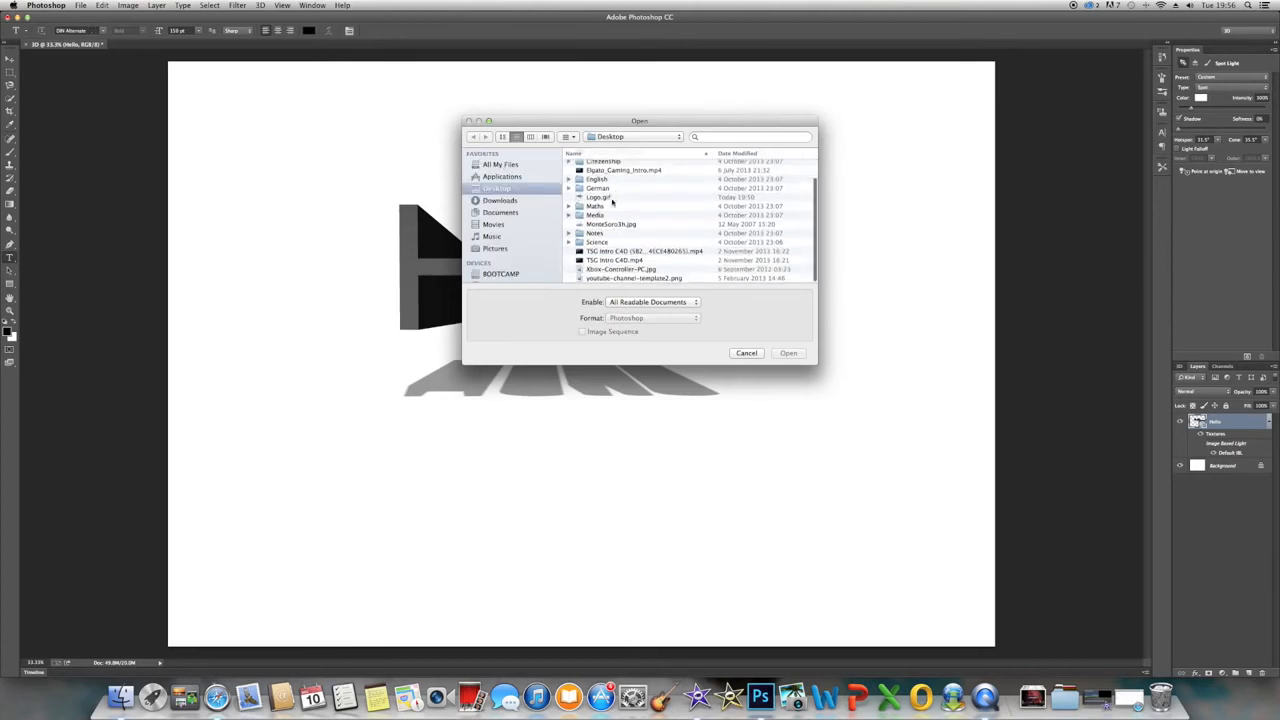
pyautogui.click(597, 198)
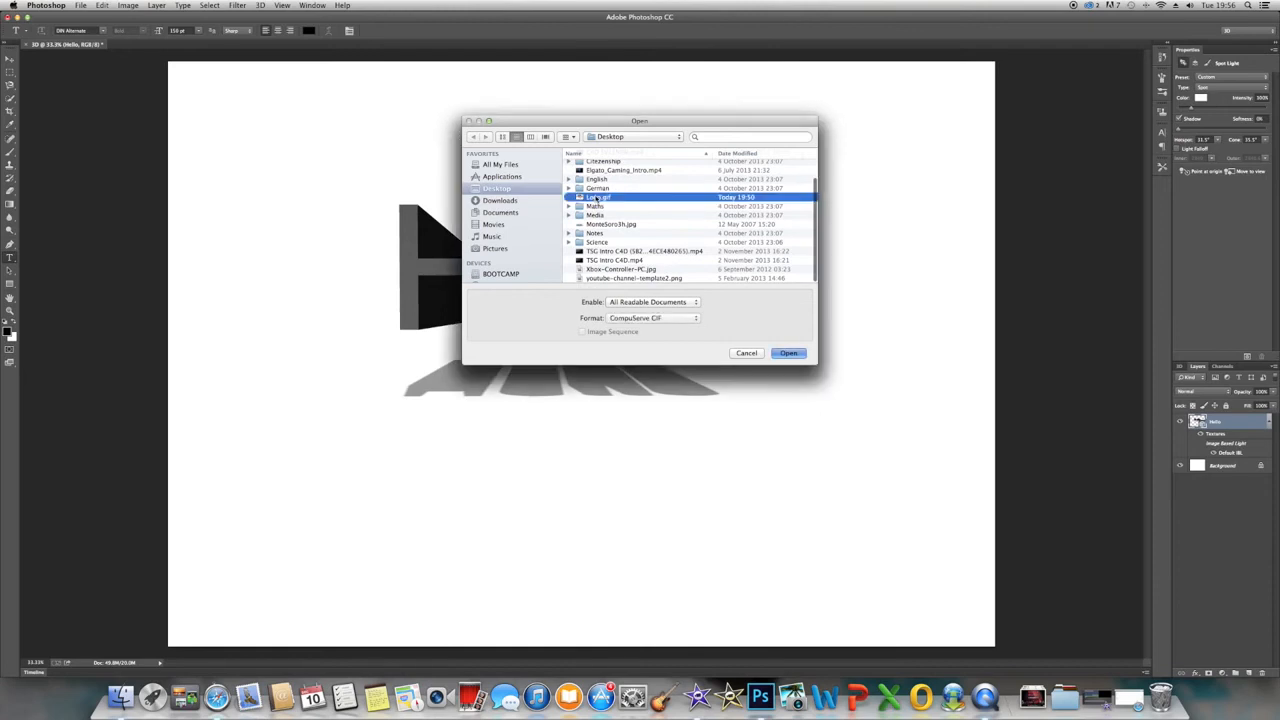
pyautogui.doubleClick(597, 198)
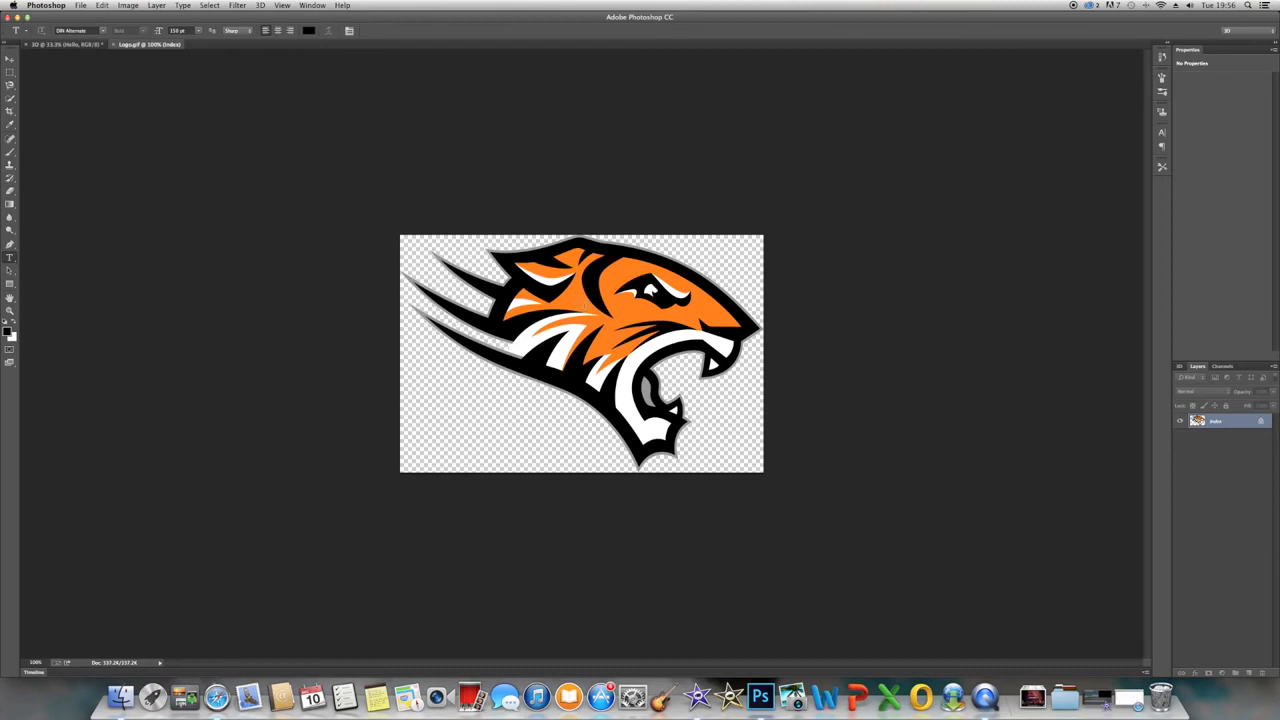
# Step: Float the Logo.gif document in its own window over the page and place it below the "Hello" text
pyautogui.moveTo(145, 45); pyautogui.dragTo(405, 252)
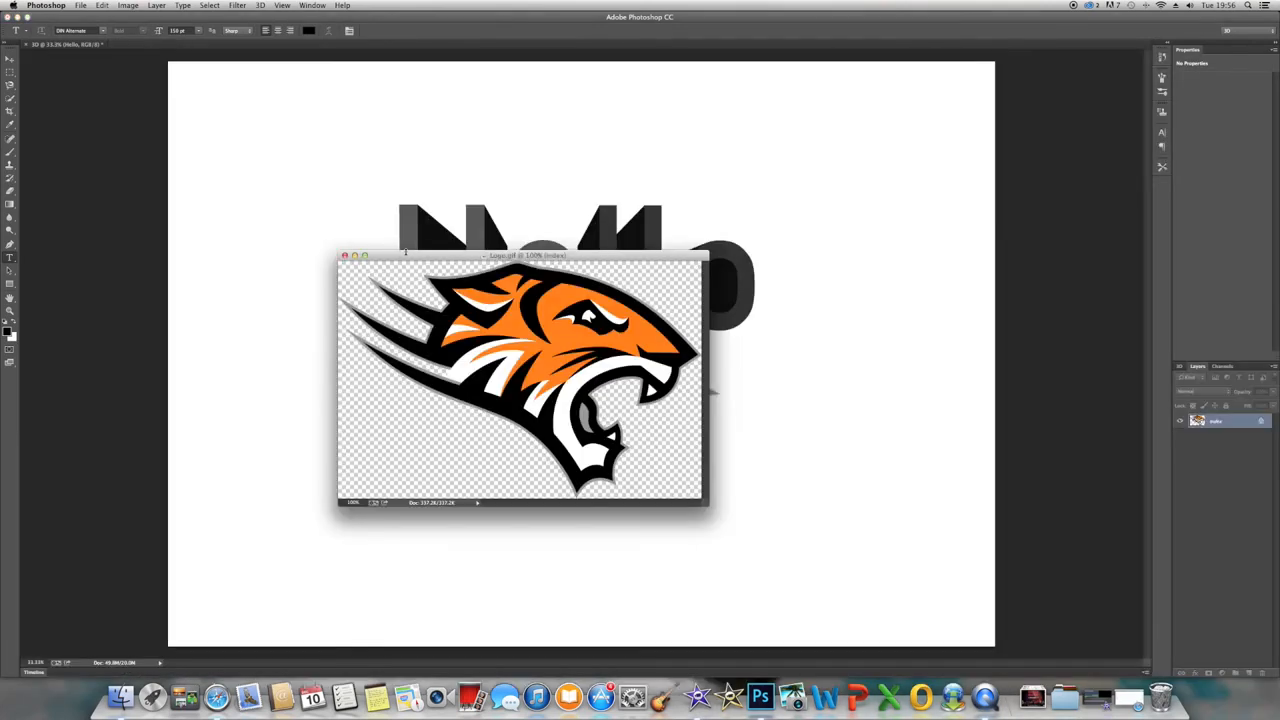
pyautogui.click(14, 60)
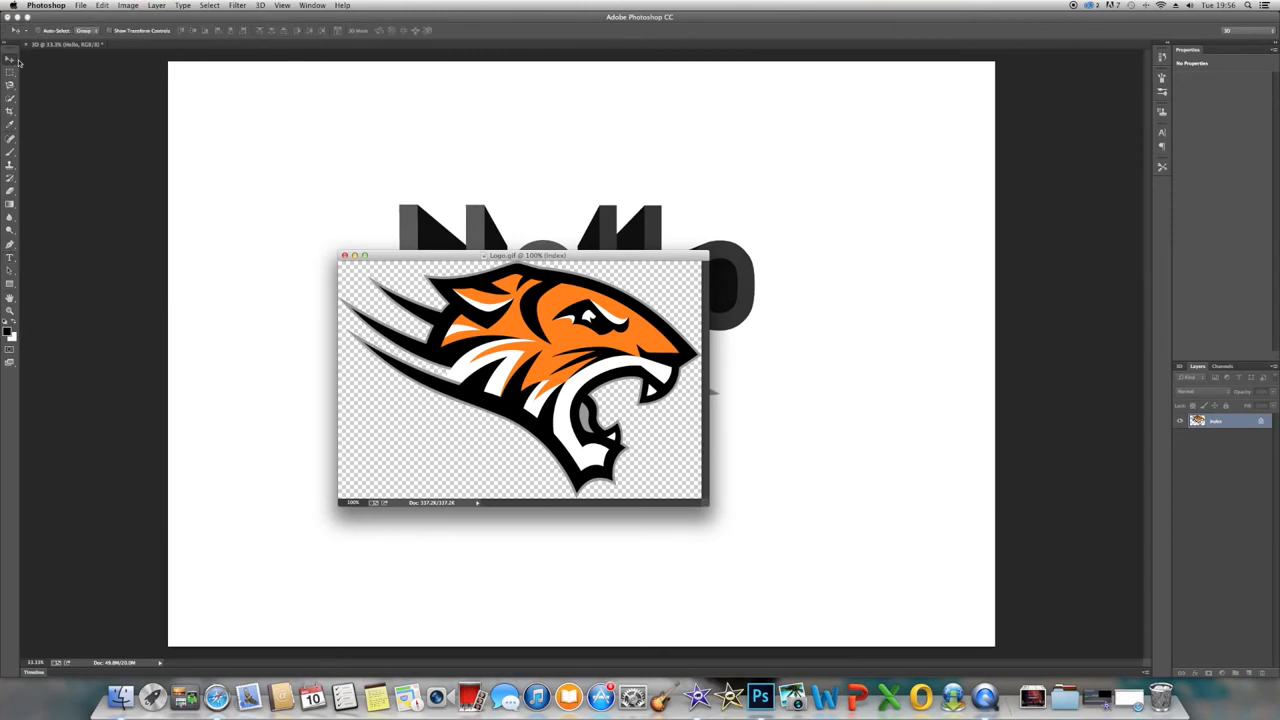
pyautogui.moveTo(605, 433); pyautogui.dragTo(847, 455)
pyautogui.moveTo(577, 338); pyautogui.dragTo(803, 449)
pyautogui.moveTo(540, 358); pyautogui.dragTo(326, 175)
pyautogui.moveTo(501, 256); pyautogui.dragTo(688, 385)
# Step: Copy the tiger logo from Logo.gif into the "Hello" document as a layer and place it below the text's left end
pyautogui.moveTo(700, 440); pyautogui.dragTo(195, 239)
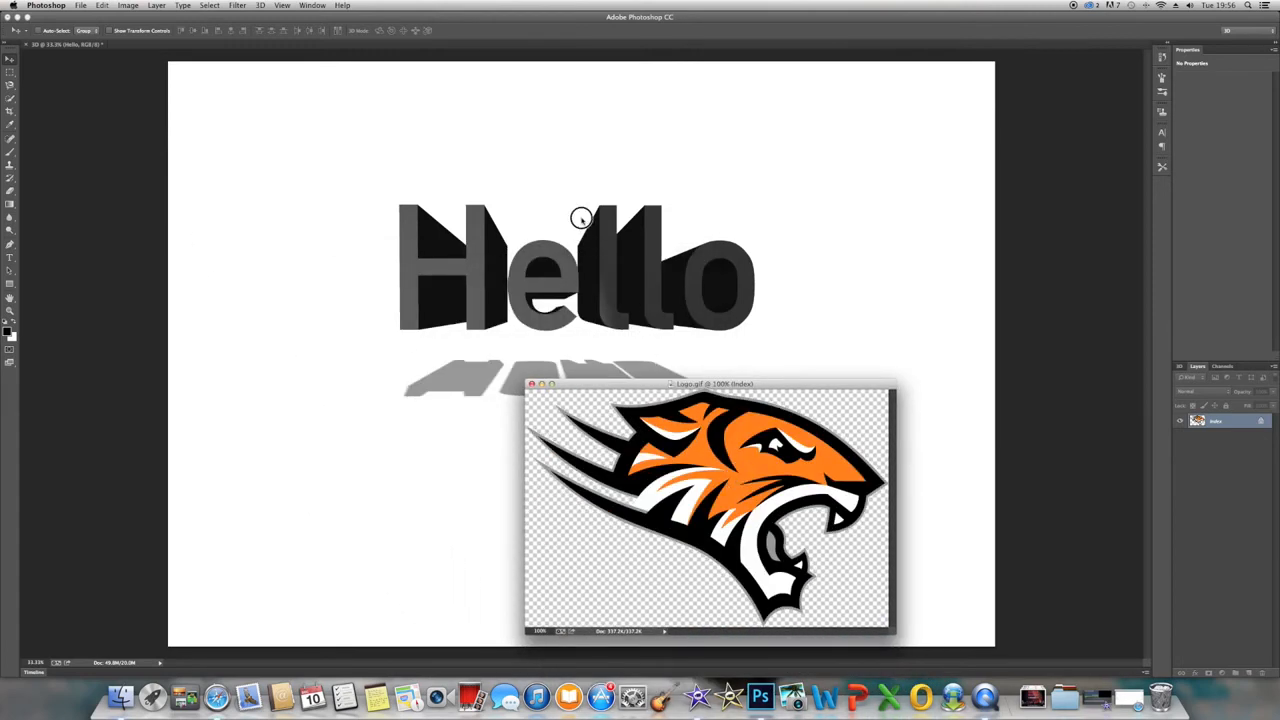
pyautogui.moveTo(719, 494); pyautogui.dragTo(479, 615)
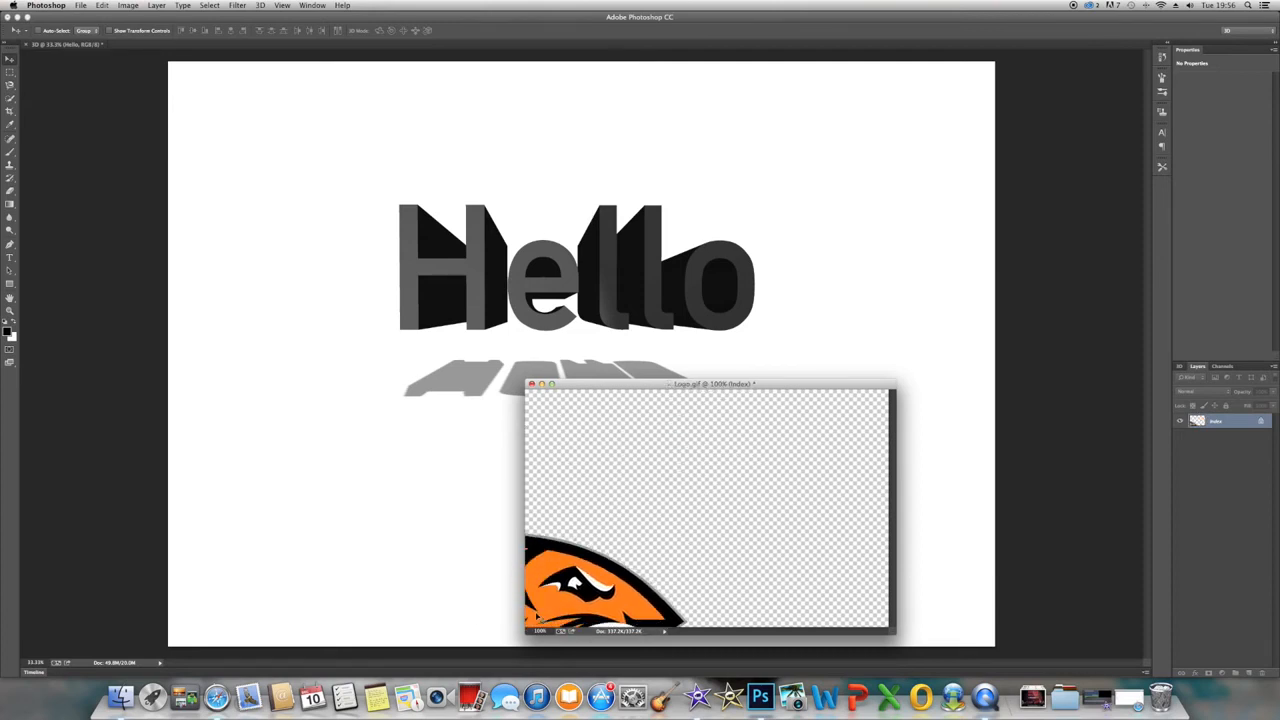
pyautogui.moveTo(594, 537); pyautogui.dragTo(761, 299)
pyautogui.moveTo(759, 455); pyautogui.dragTo(772, 371)
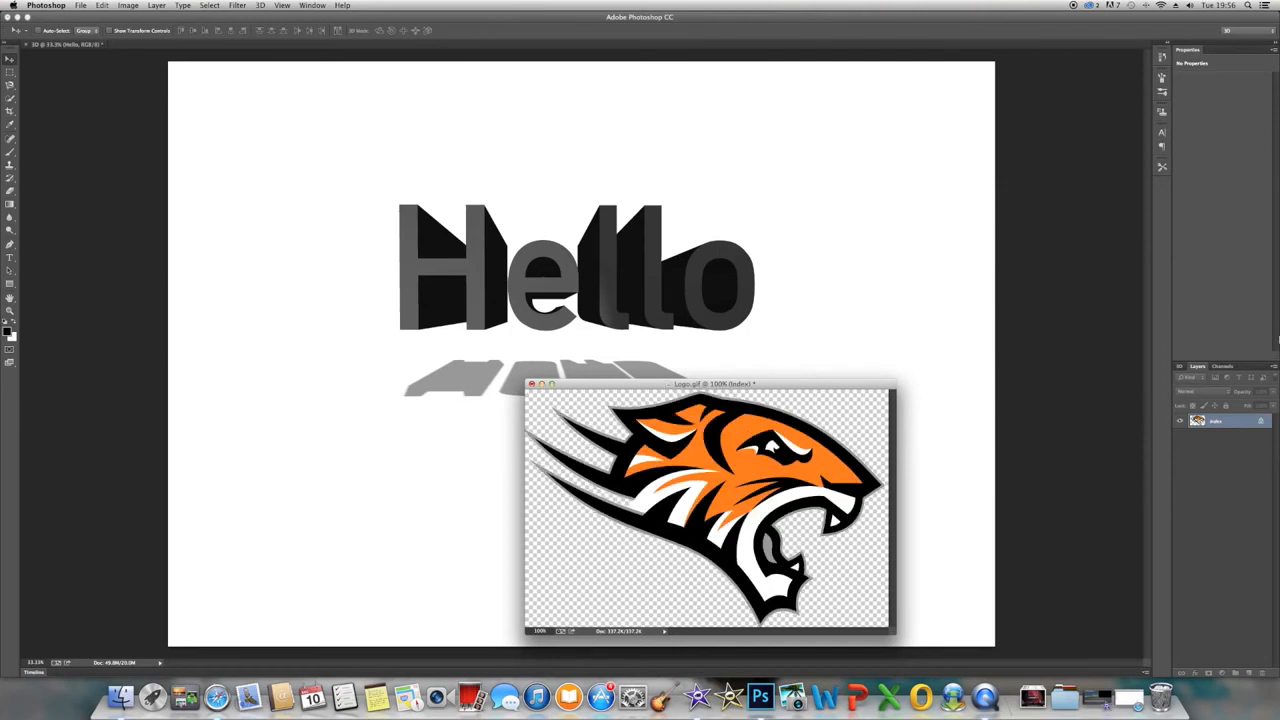
pyautogui.click(1181, 367)
pyautogui.click(1196, 367)
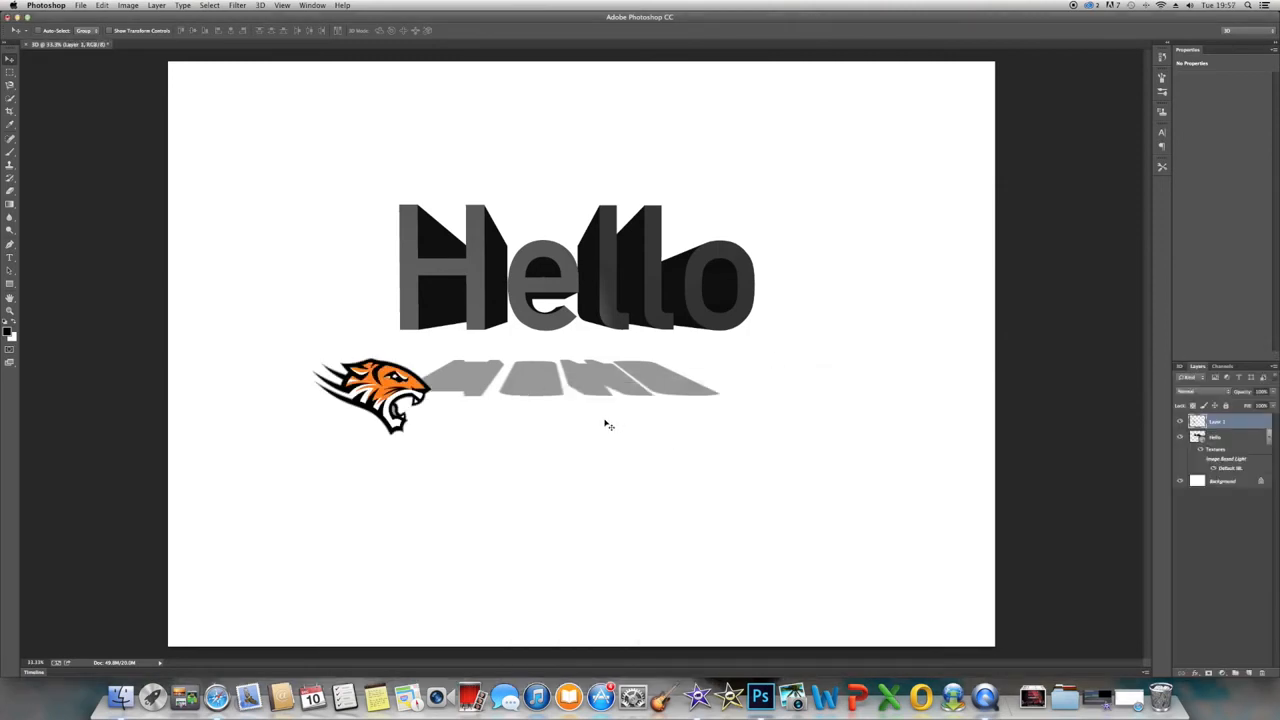
pyautogui.moveTo(398, 392); pyautogui.dragTo(310, 251)
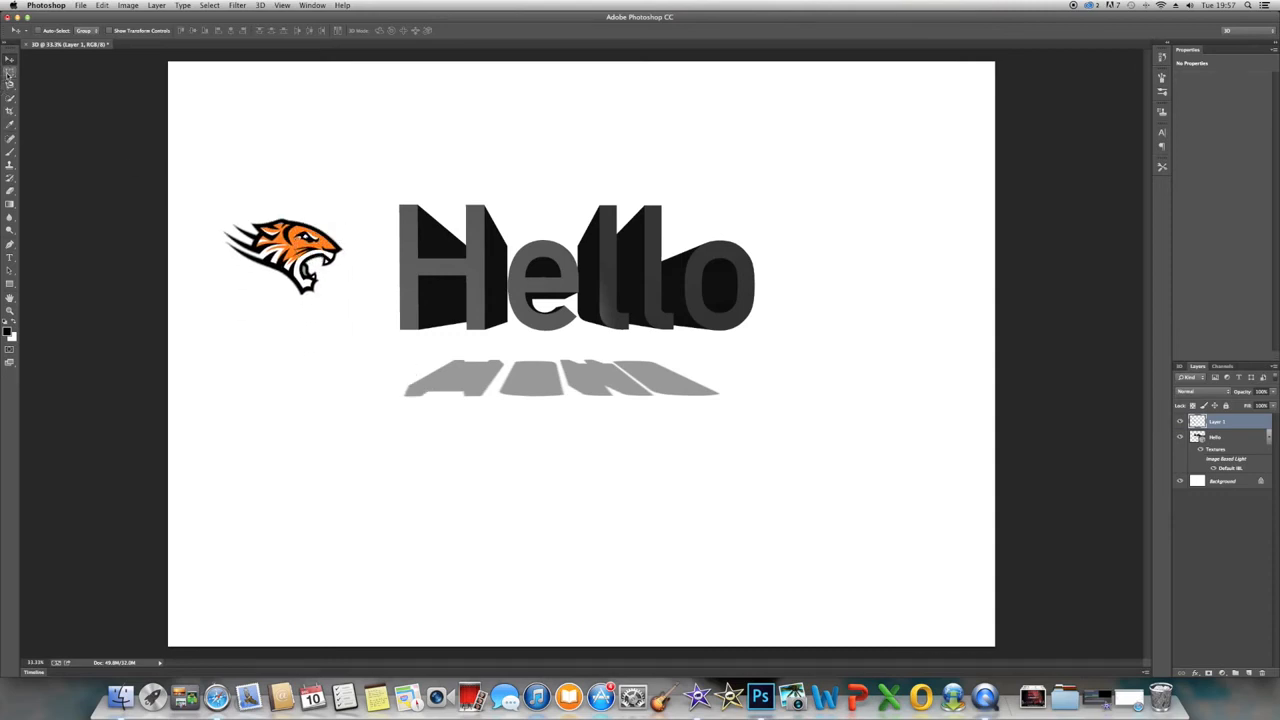
pyautogui.moveTo(305, 262); pyautogui.dragTo(311, 434)
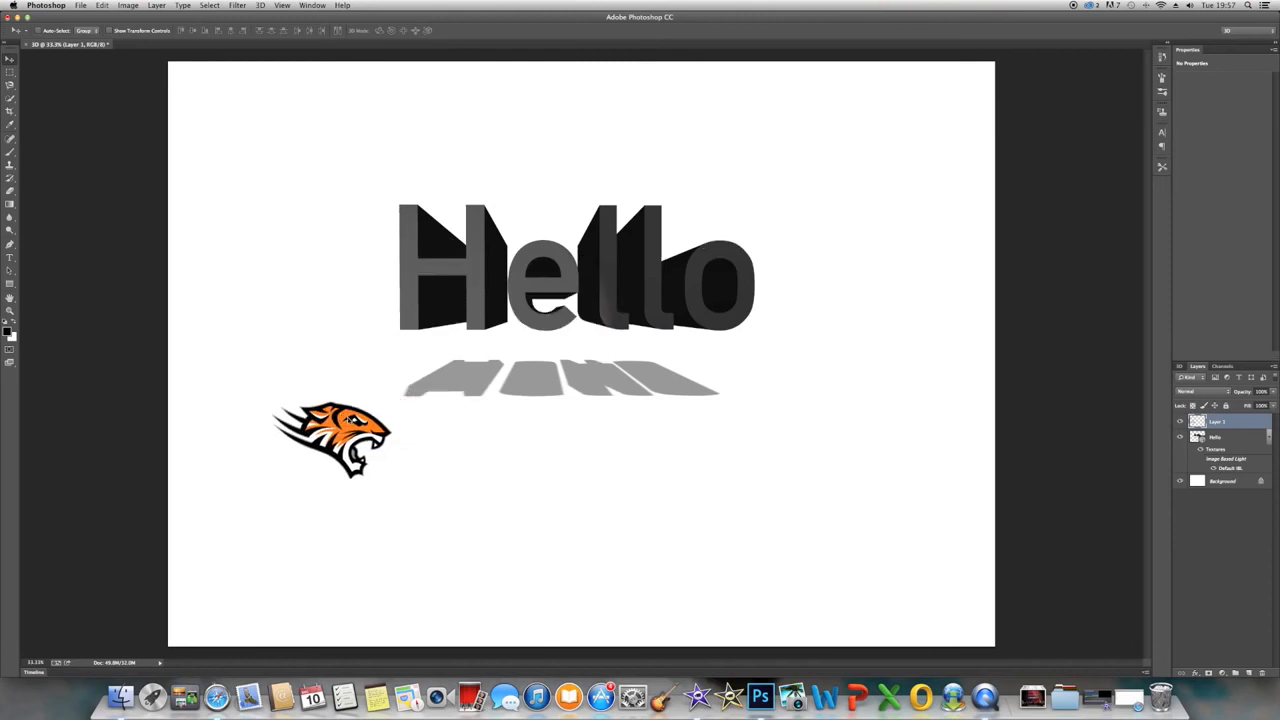
pyautogui.click(102, 5)
pyautogui.moveTo(168, 228)
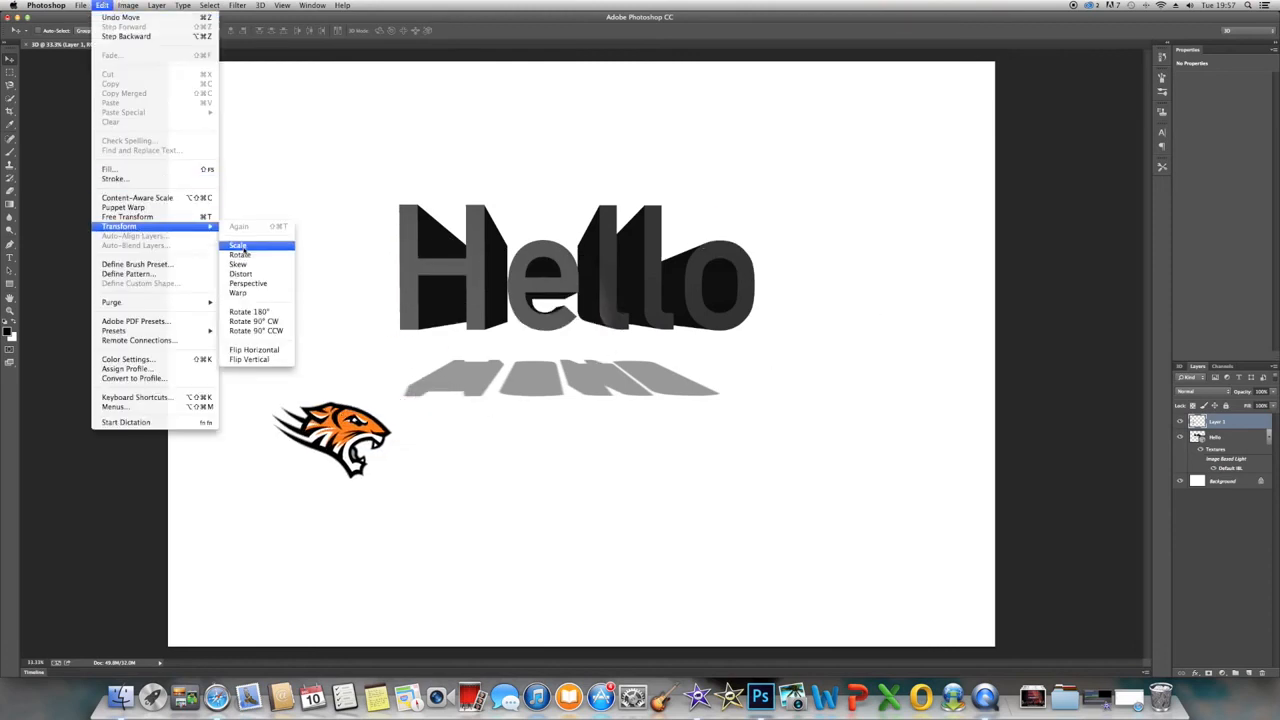
pyautogui.click(238, 246)
pyautogui.moveTo(389, 477); pyautogui.dragTo(351, 424)
pyautogui.click(487, 29)
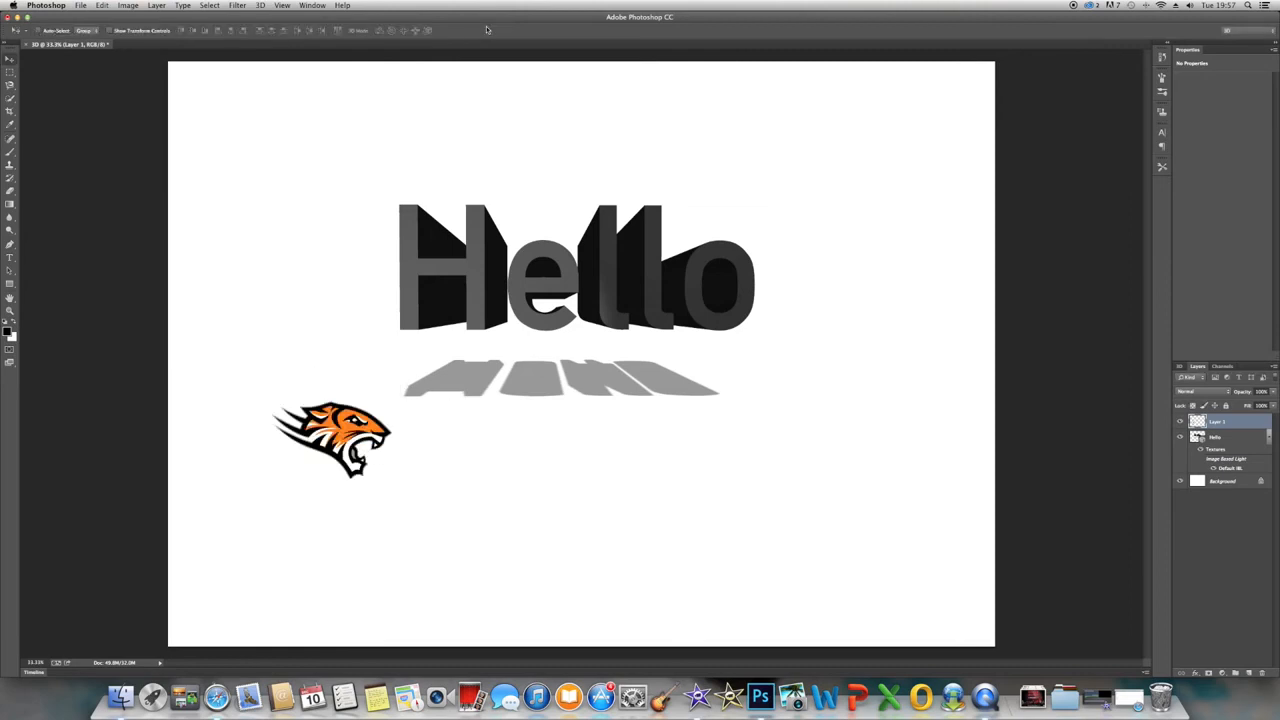
# Step: Scale the tiger logo proportionally to about 224% and move it centrally beneath the "Hello" text
pyautogui.click(102, 5)
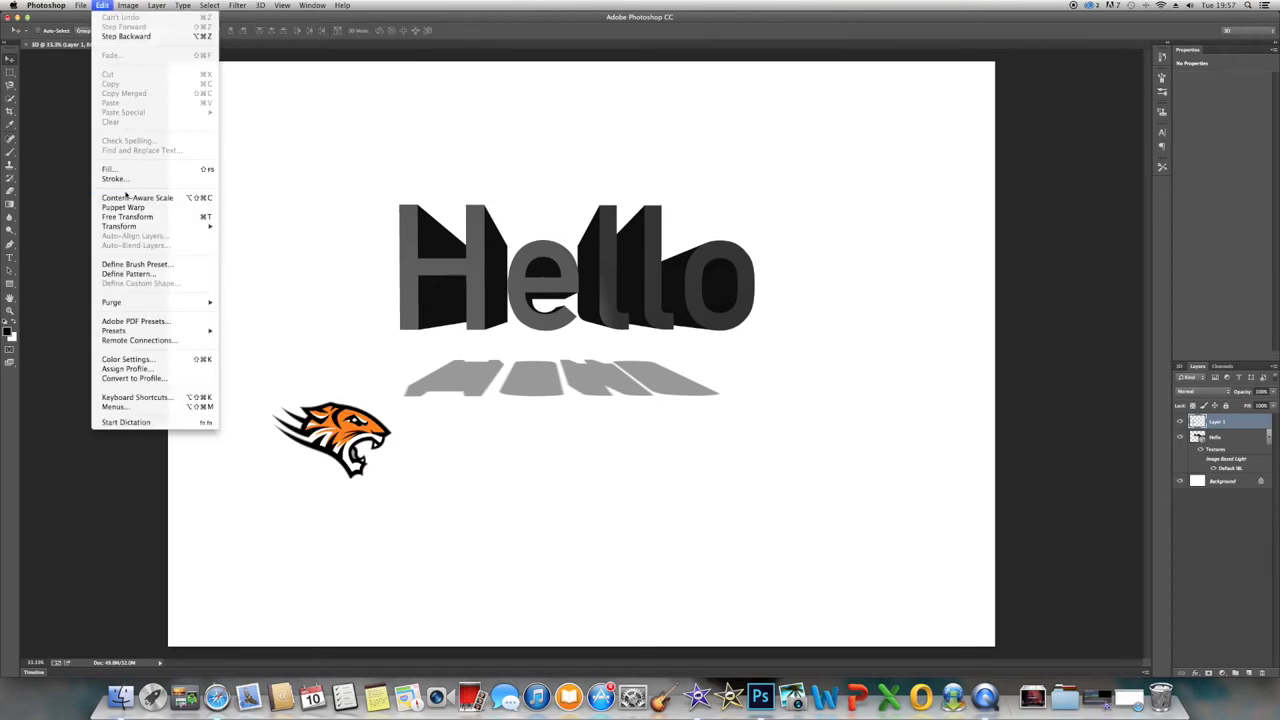
pyautogui.moveTo(136, 228)
pyautogui.click(238, 245)
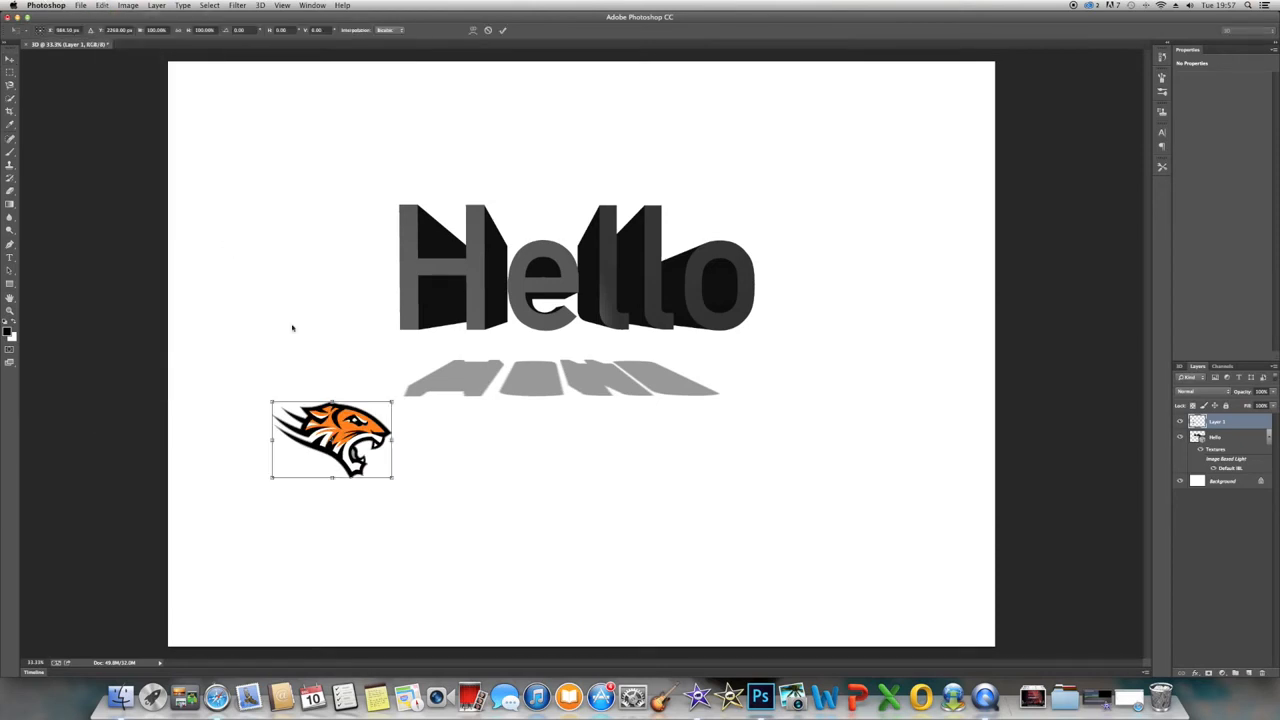
pyautogui.moveTo(391, 477); pyautogui.dragTo(538, 574)
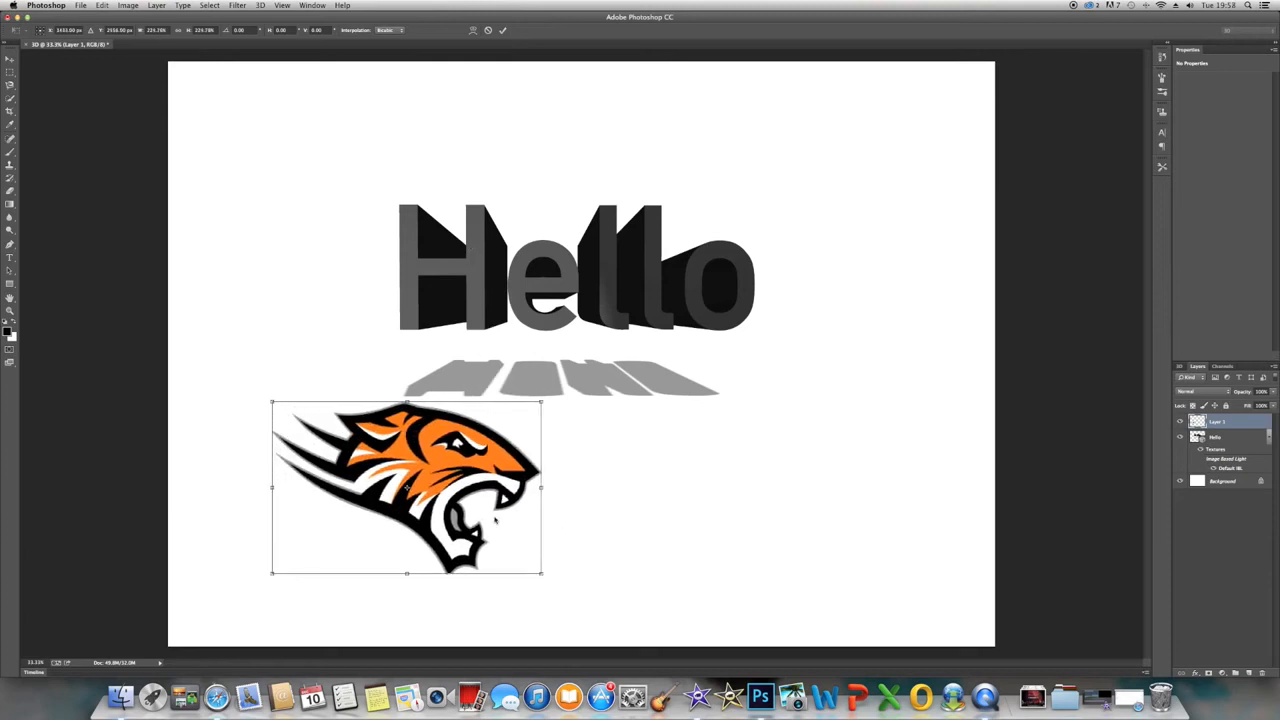
pyautogui.press('Return')
pyautogui.moveTo(405, 487); pyautogui.dragTo(568, 446)
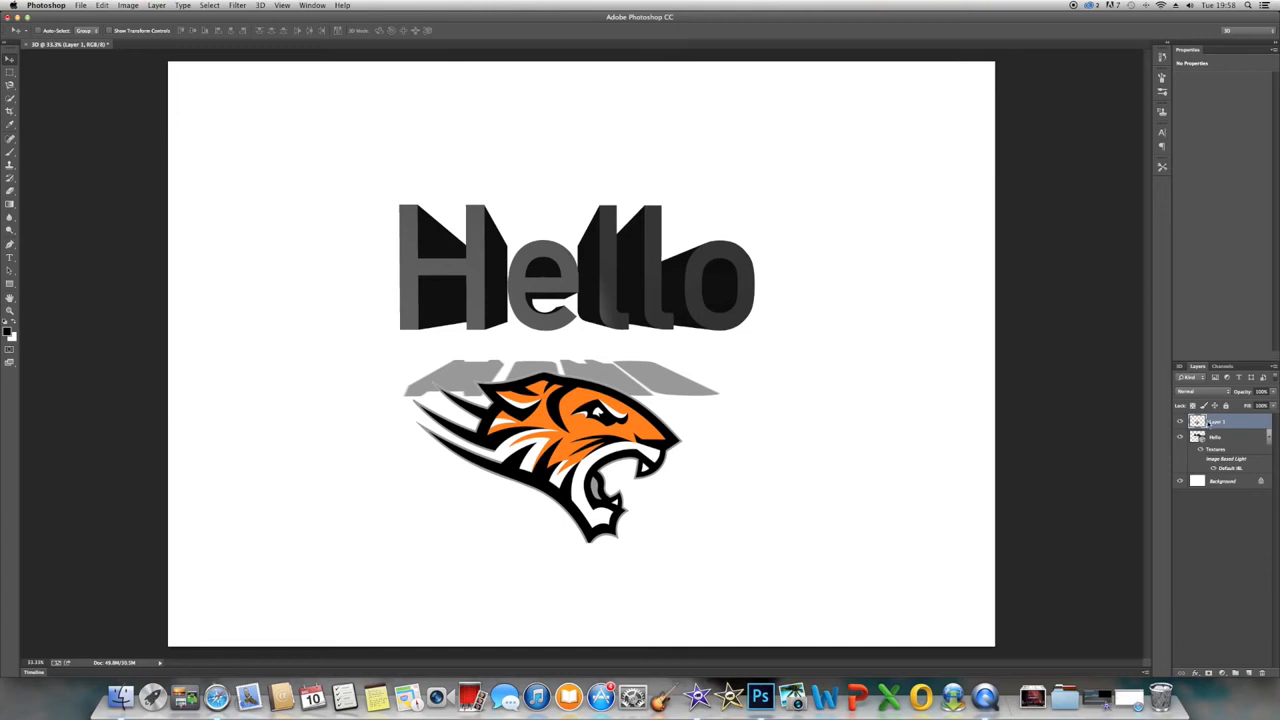
# Step: Convert the tiger logo layer into a 3D extrusion and shift its mesh slightly to the right
pyautogui.rightClick(1208, 423)
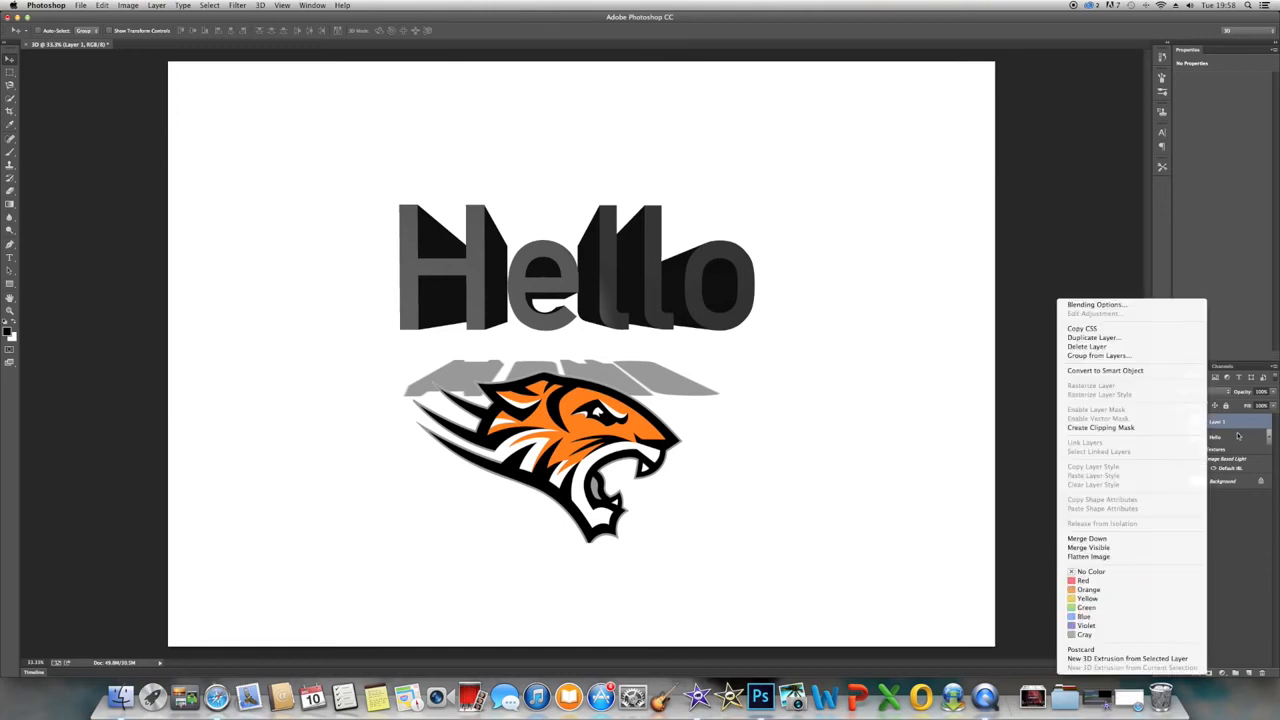
pyautogui.click(1097, 657)
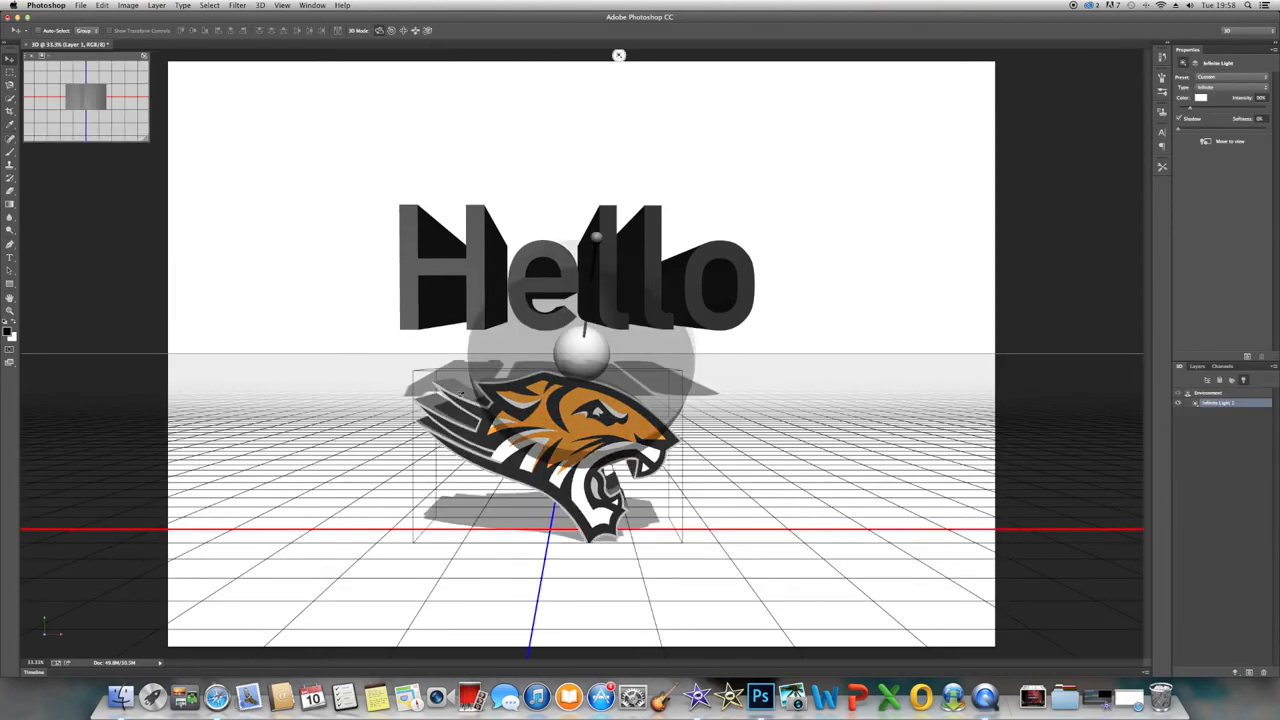
pyautogui.click(541, 462)
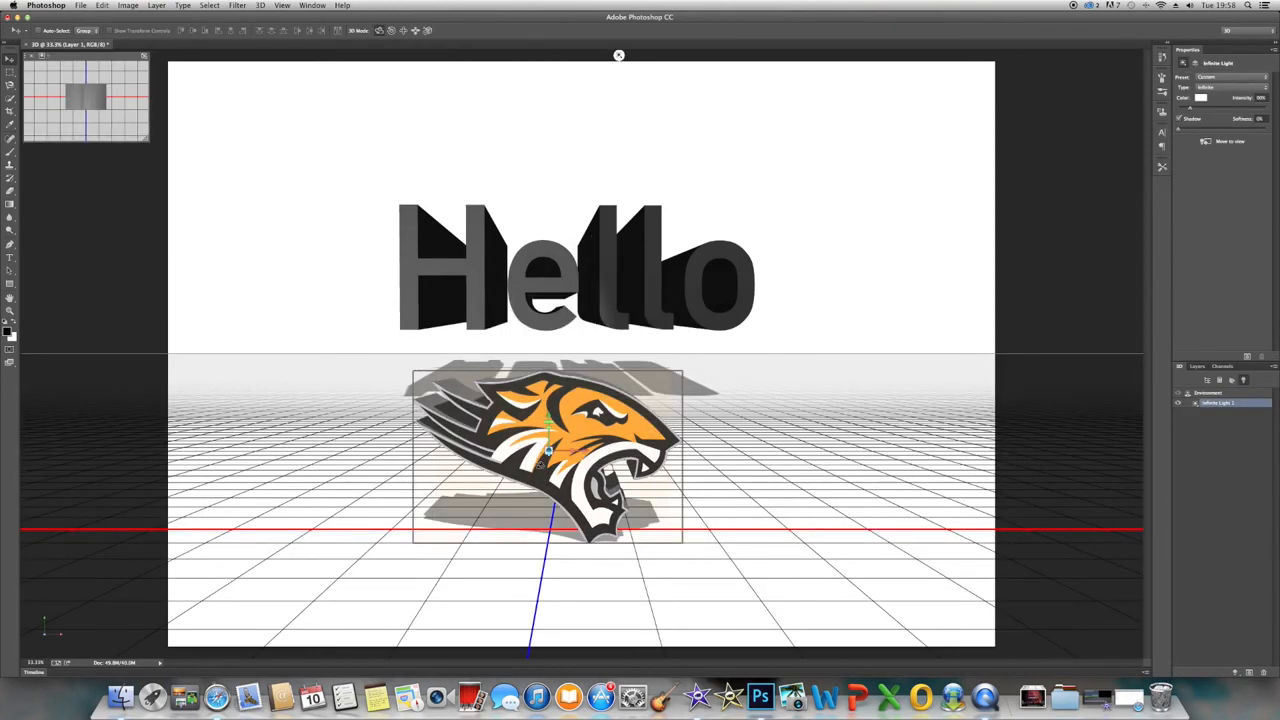
pyautogui.moveTo(570, 450); pyautogui.dragTo(600, 449)
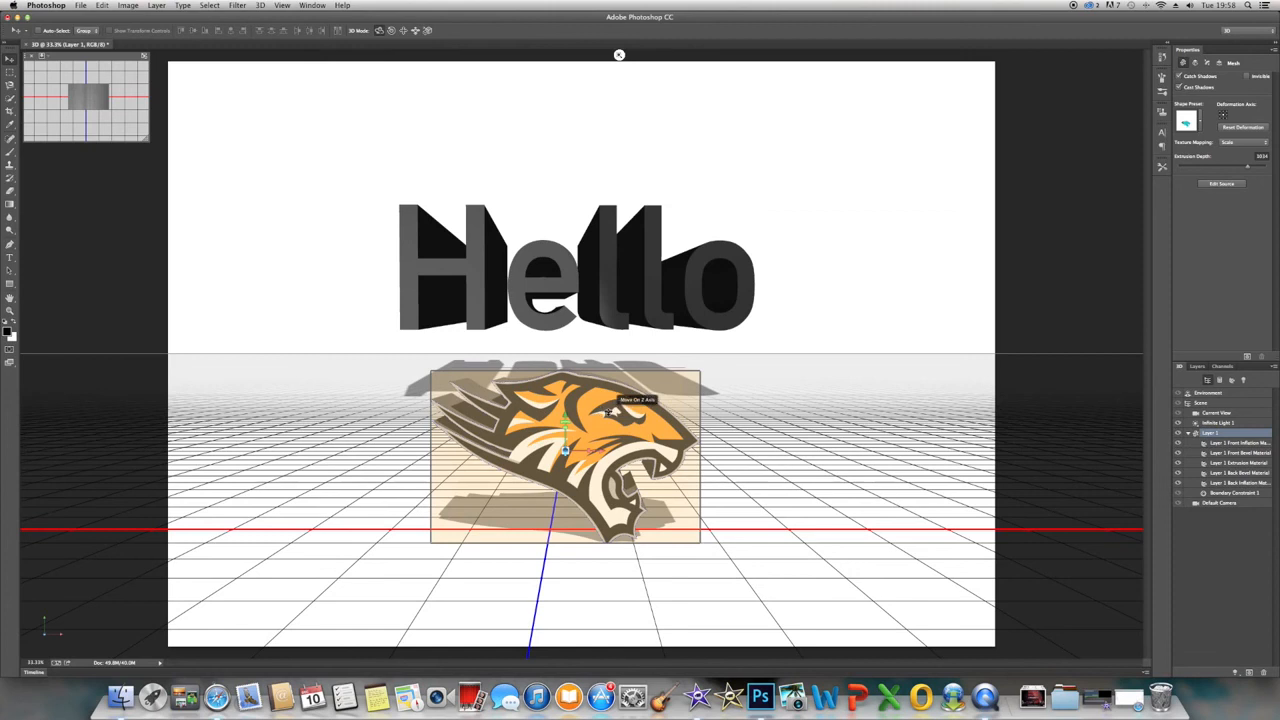
# Step: Add a new spot light to the logo's 3D scene and swing it toward the tiger head
pyautogui.click(1235, 678)
pyautogui.click(1242, 655)
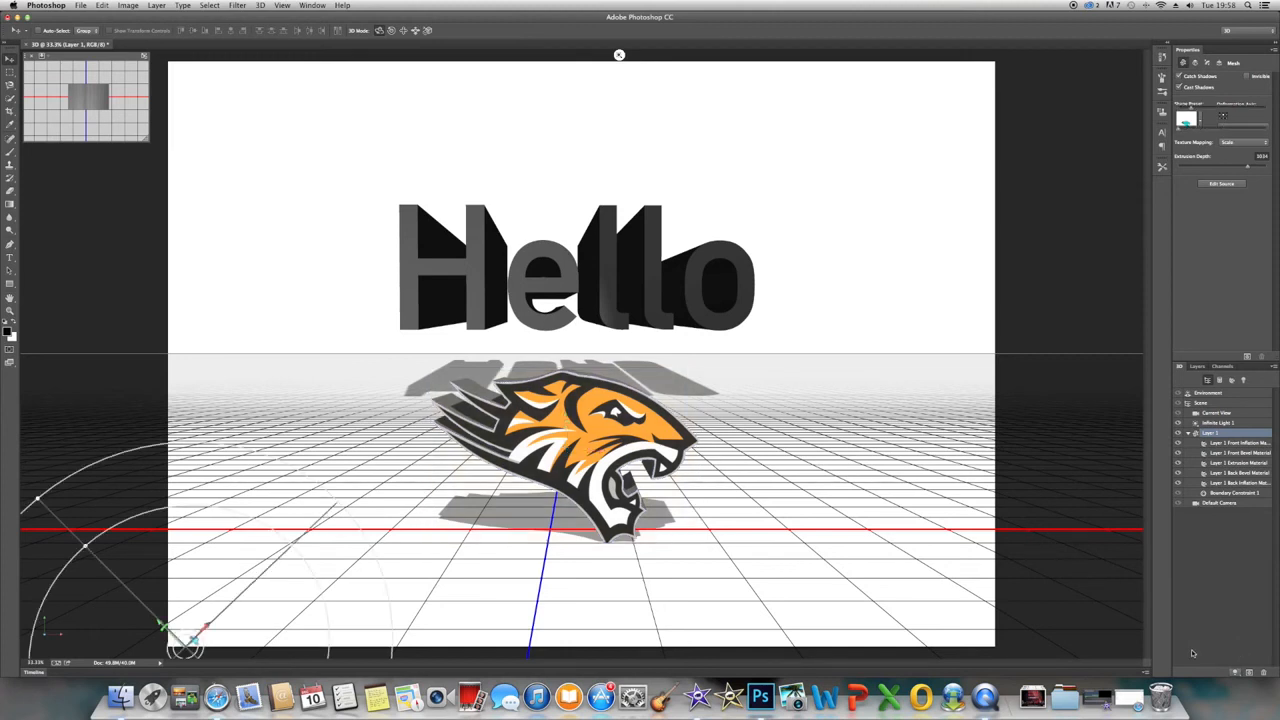
pyautogui.moveTo(163, 585); pyautogui.dragTo(238, 490)
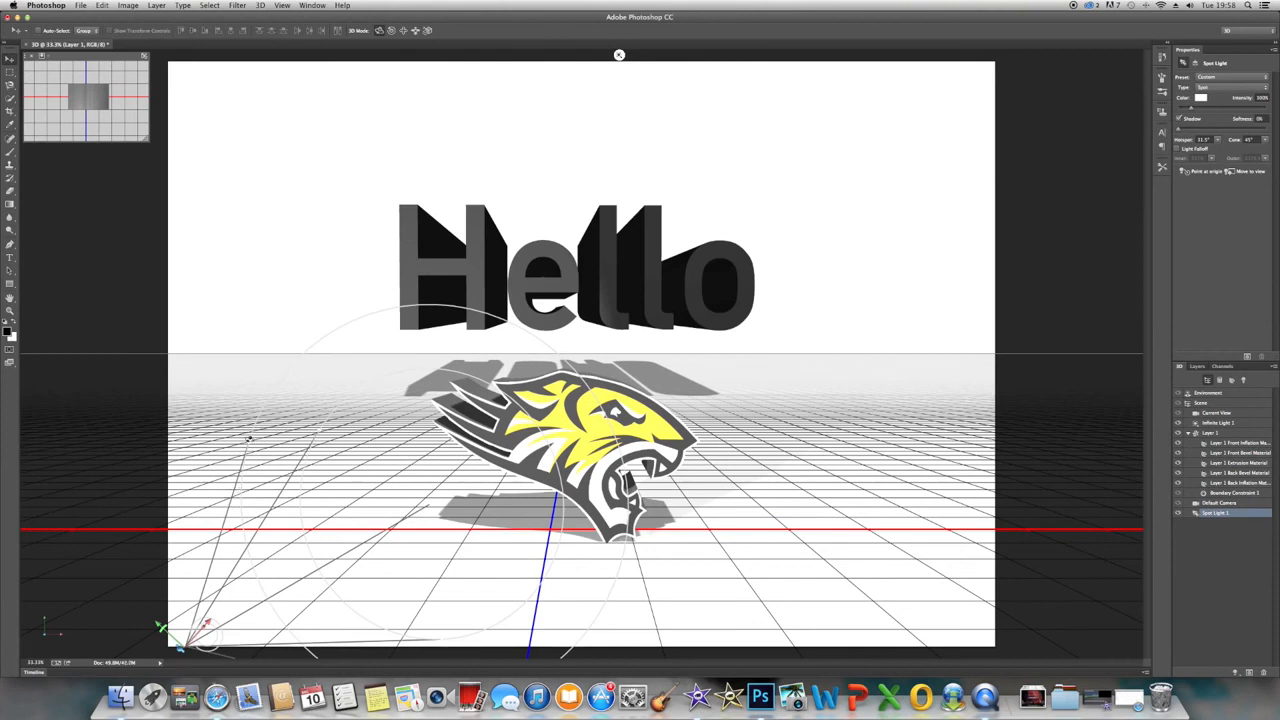
# Step: Narrow the spot light's hotspot to about 4° and its cone to about 14° on the tiger logo, and return to the layers
pyautogui.moveTo(247, 437); pyautogui.dragTo(460, 510)
pyautogui.moveTo(502, 468); pyautogui.dragTo(513, 461)
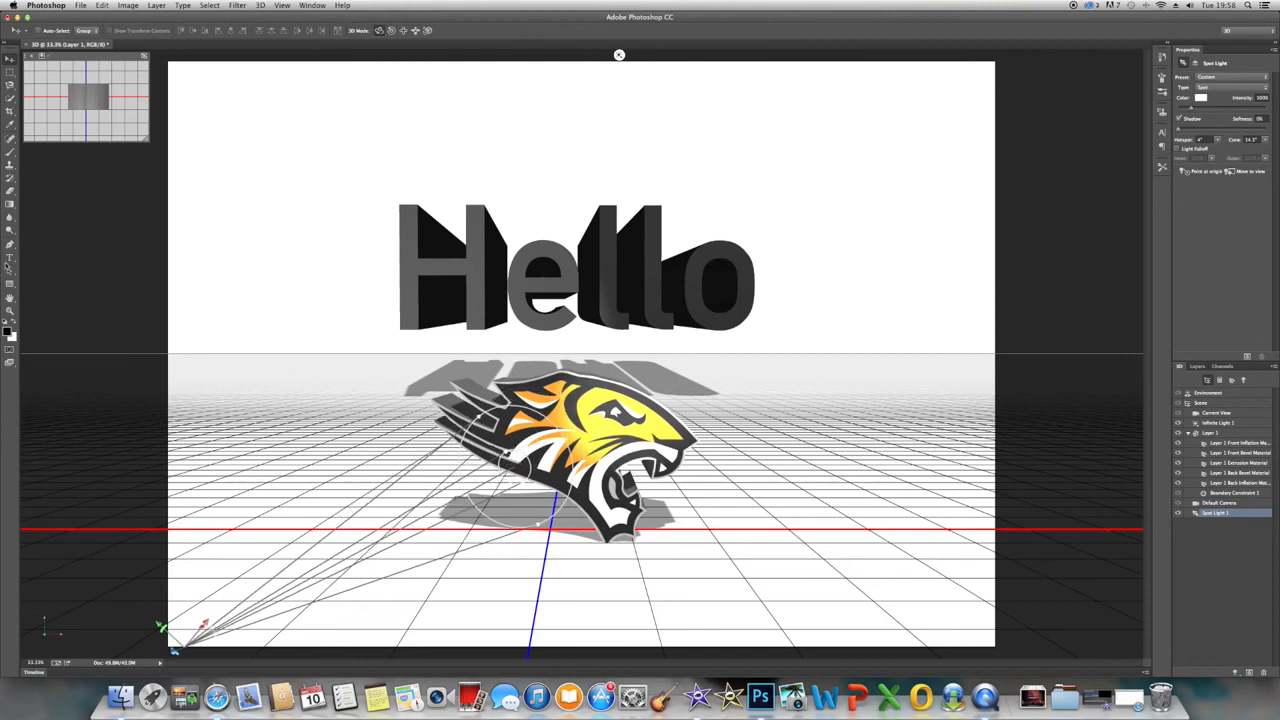
pyautogui.click(11, 260)
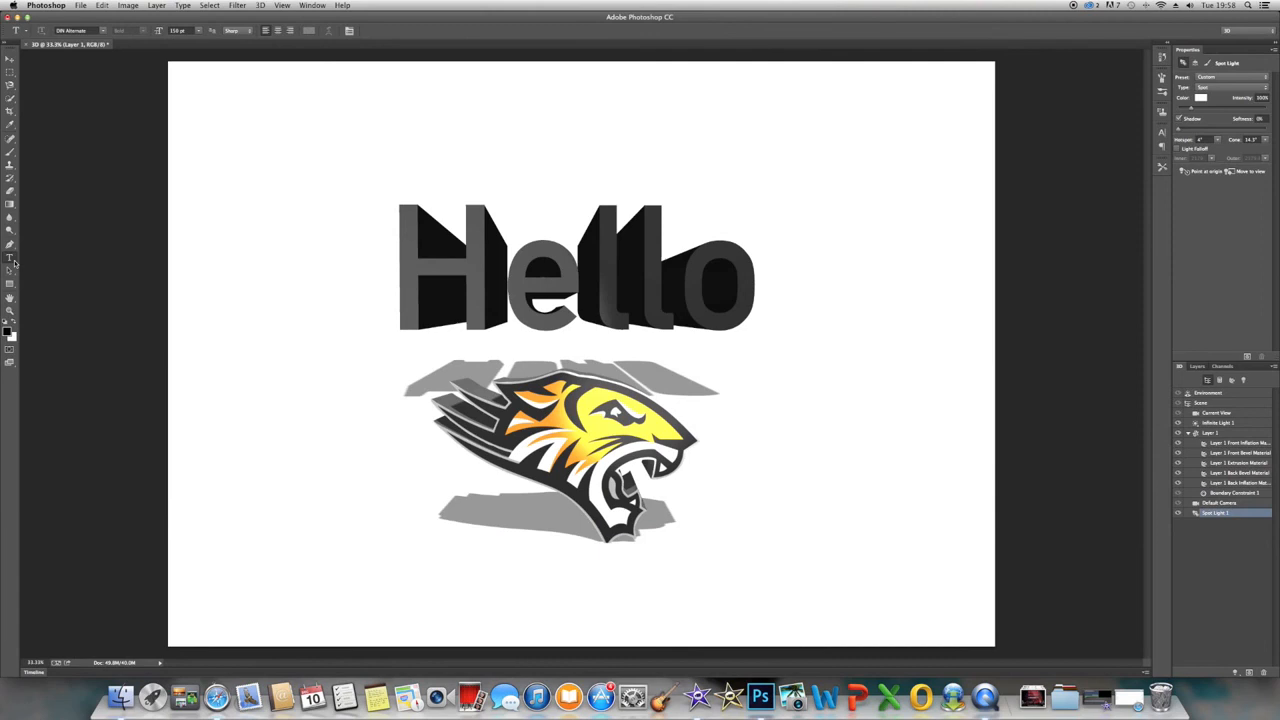
pyautogui.click(1198, 367)
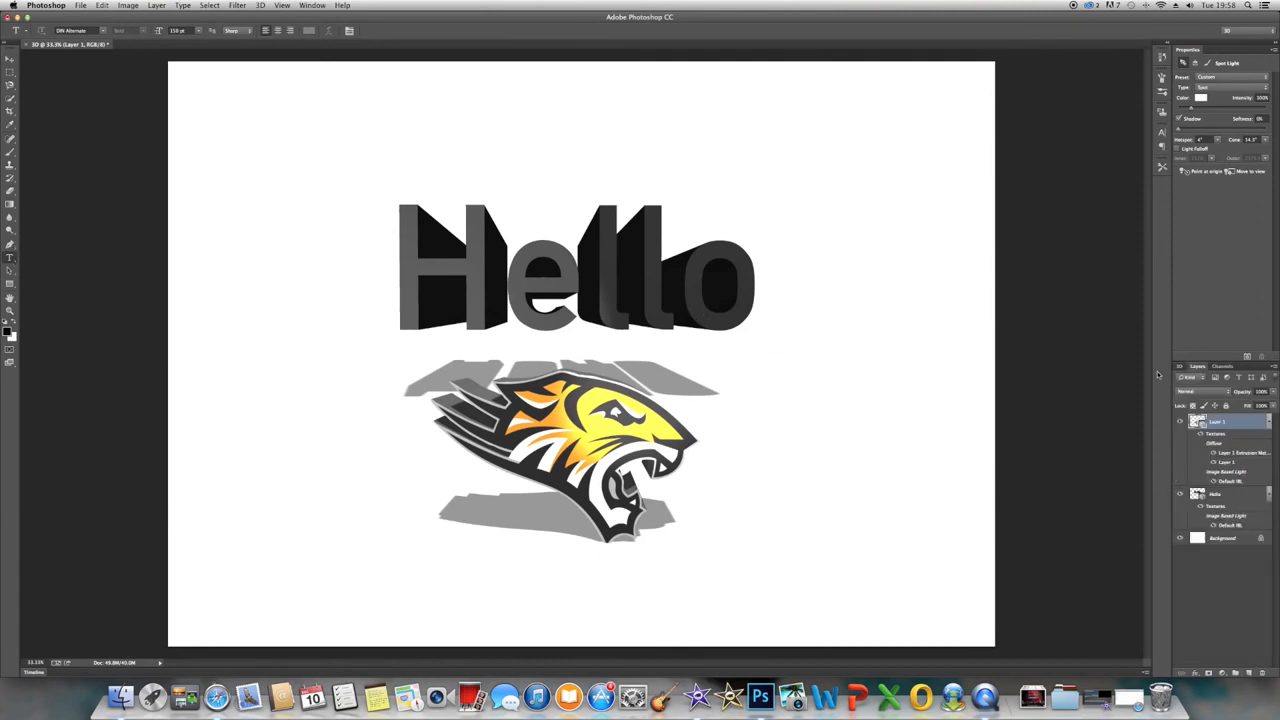